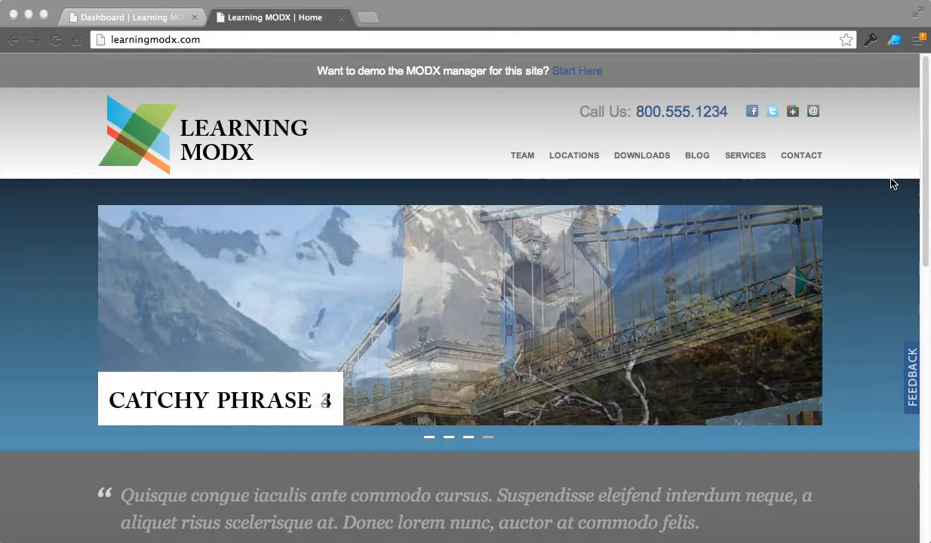
# Look over the live homepage from the rotating images through the quote text to the four service blocks.
pyautogui.scroll(-1, 893, 183)
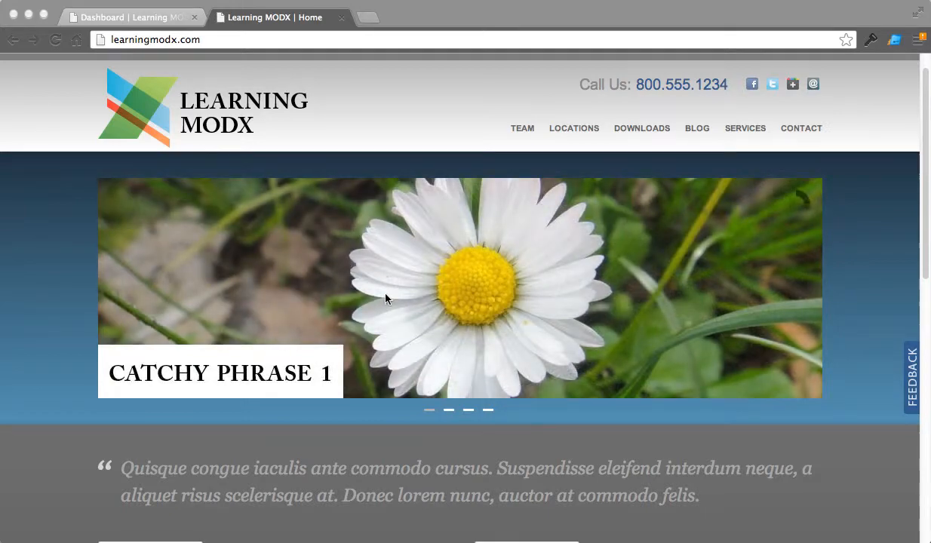
pyautogui.scroll(-5, 381, 317)
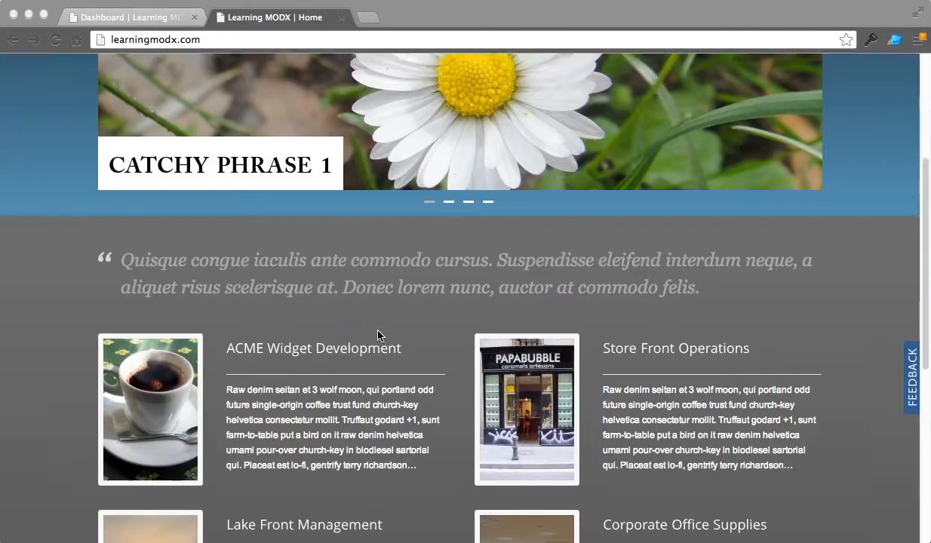
pyautogui.click(587, 210)
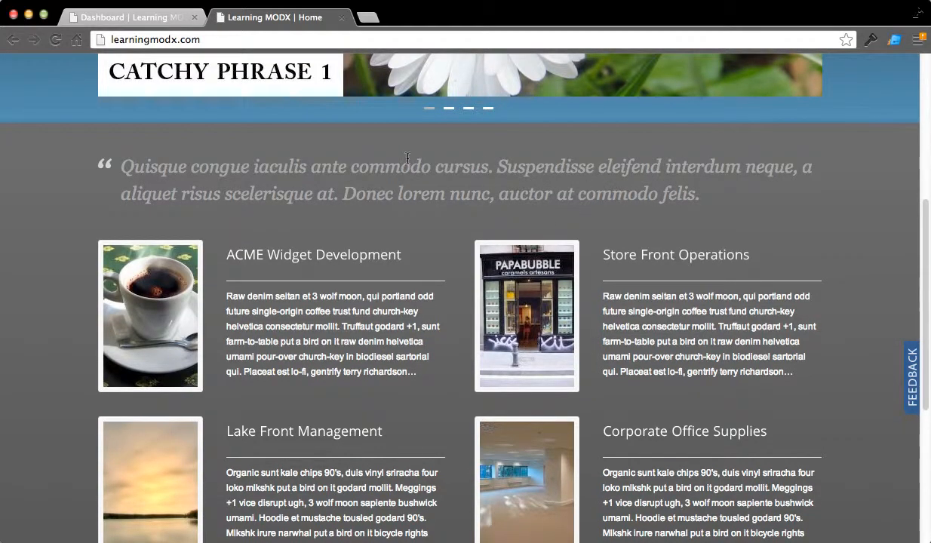
pyautogui.moveTo(408, 158); pyautogui.dragTo(531, 203)
pyautogui.click(450, 197)
pyautogui.scroll(-4, 261, 297)
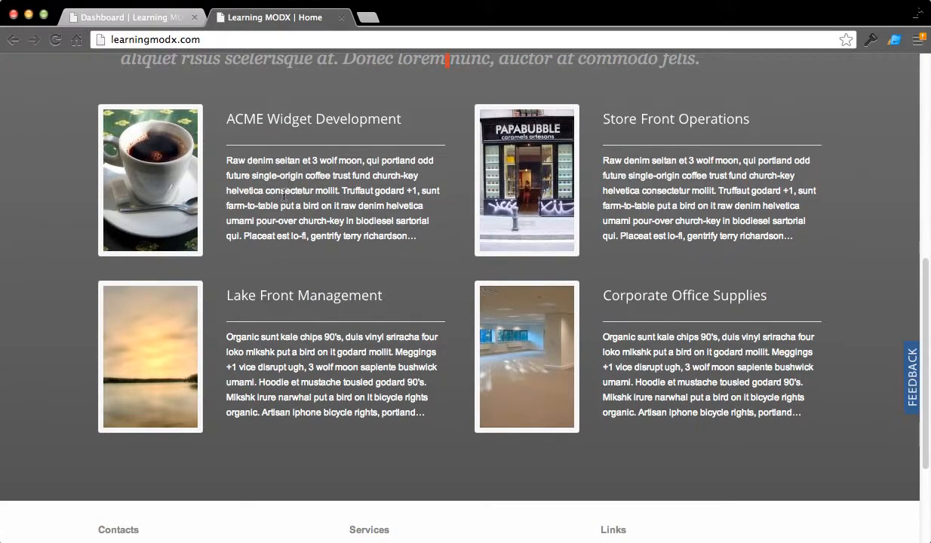
pyautogui.scroll(10, 317, 237)
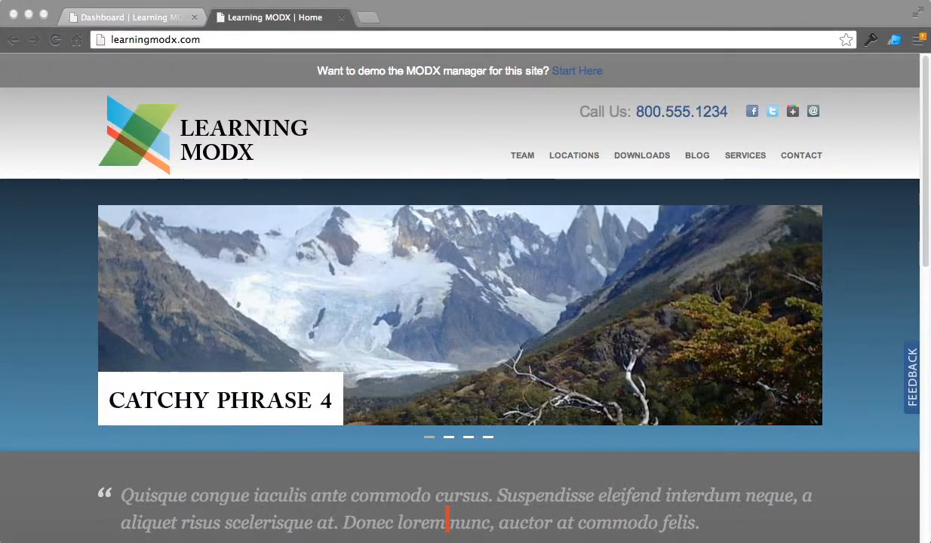
# Open the Home resource for editing in the MODX manager and locate its text under the rotating images on the live homepage.
pyautogui.click(106, 16)
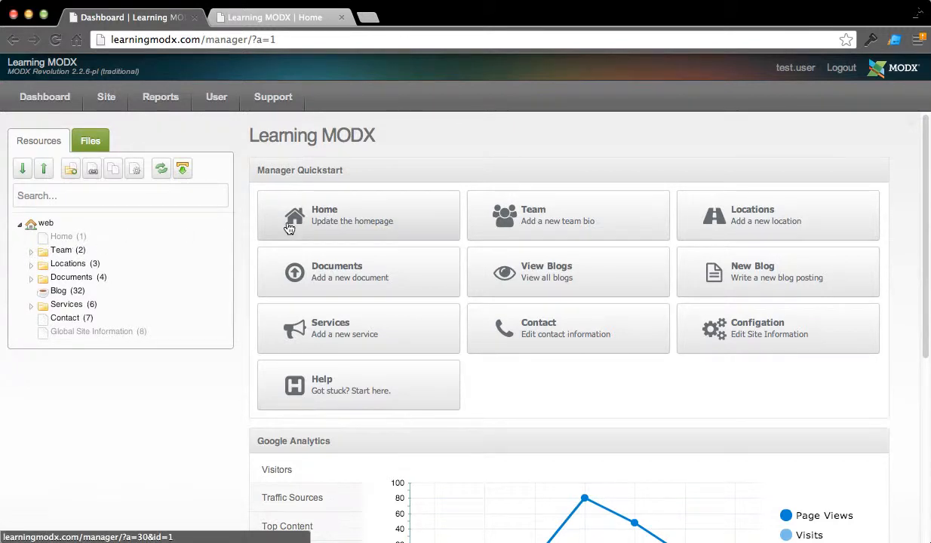
pyautogui.click(332, 219)
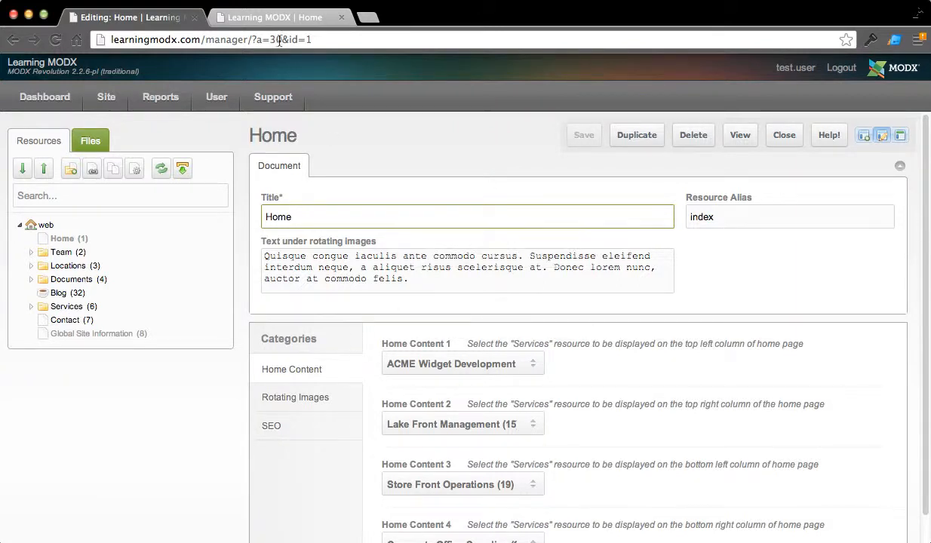
pyautogui.click(277, 16)
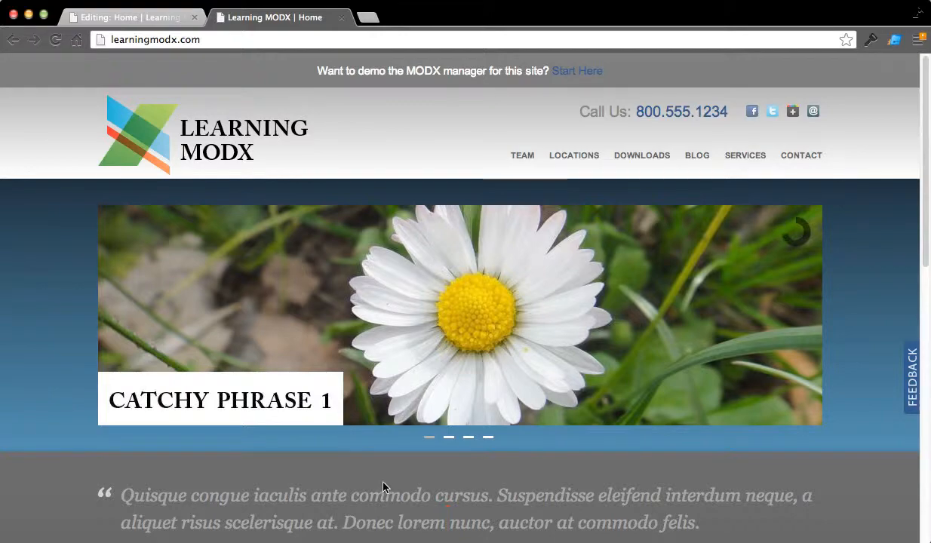
pyautogui.scroll(-2, 369, 464)
pyautogui.moveTo(366, 447); pyautogui.dragTo(672, 452)
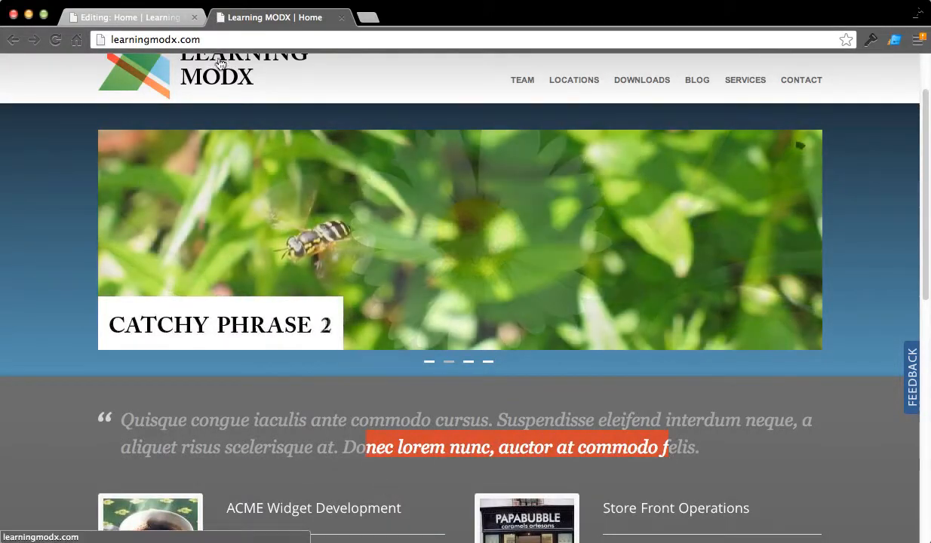
# Append "Hello text goes here." to the Home resource's text under rotating images and save the resource.
pyautogui.click(155, 17)
pyautogui.click(453, 276)
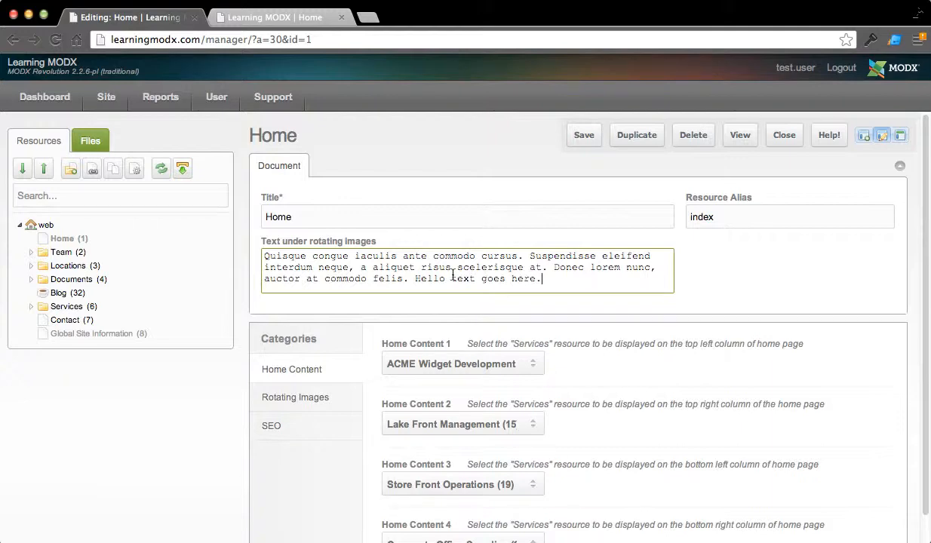
pyautogui.click(584, 135)
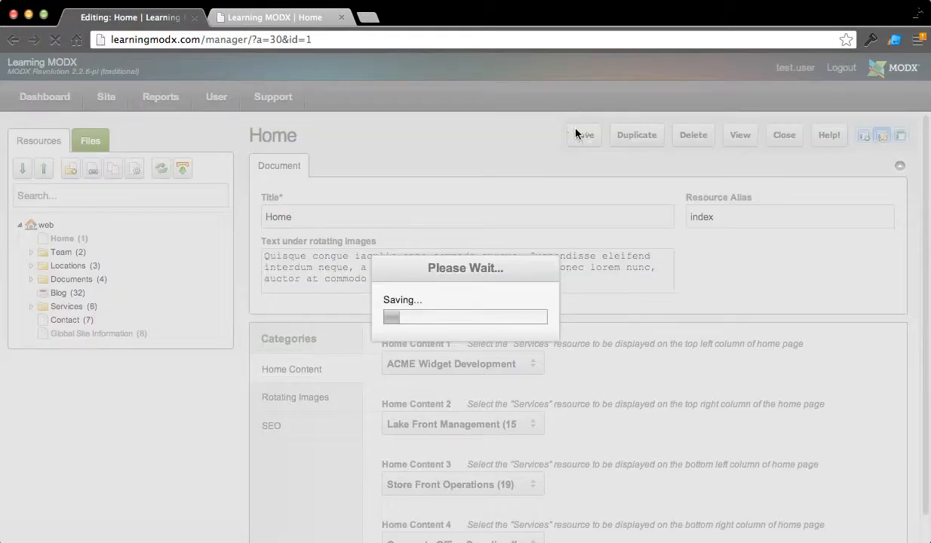
# Reload the live homepage and check the end of the quote text under the rotating images.
pyautogui.click(300, 21)
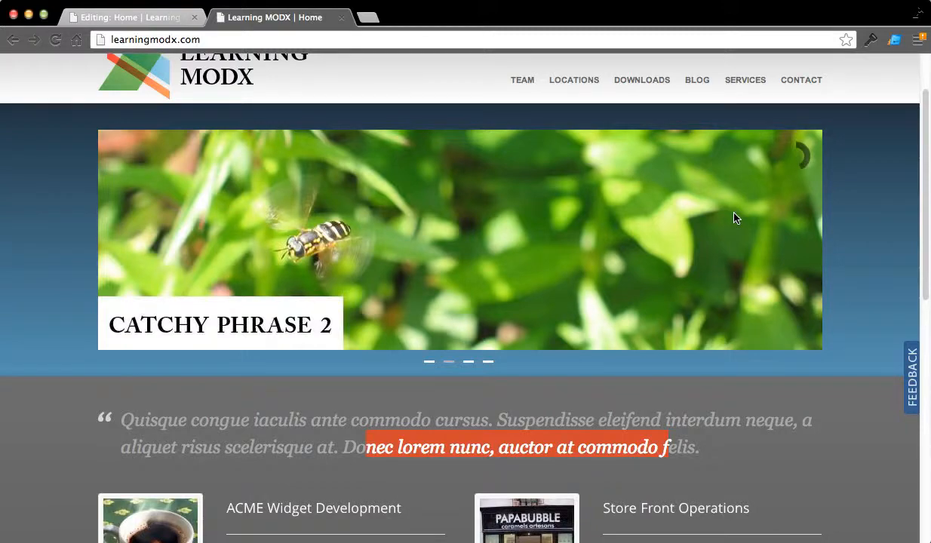
pyautogui.click(56, 40)
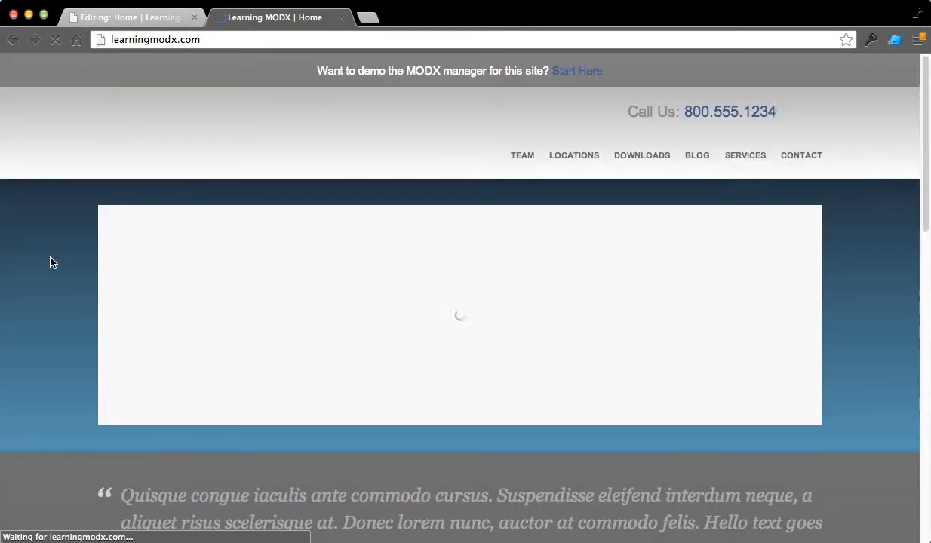
pyautogui.scroll(-1, 490, 462)
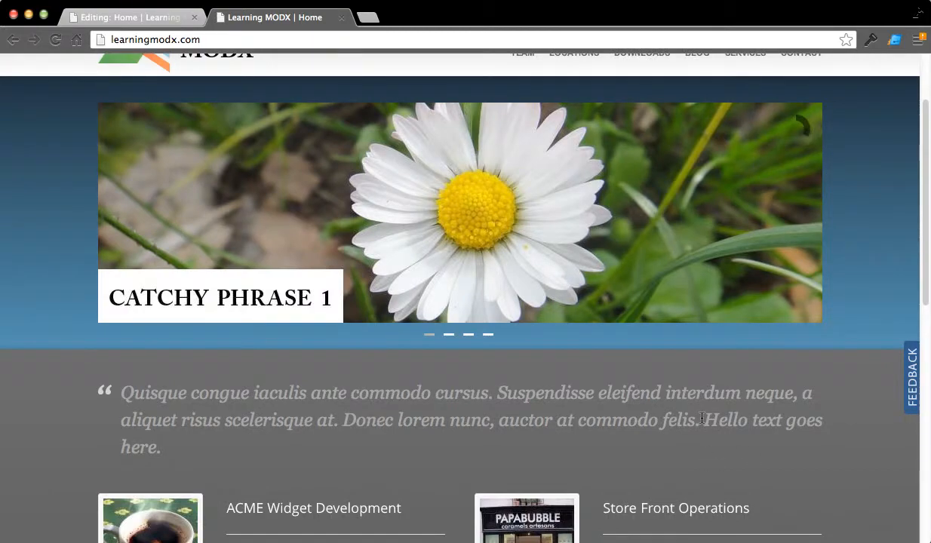
pyautogui.moveTo(702, 418); pyautogui.dragTo(714, 445)
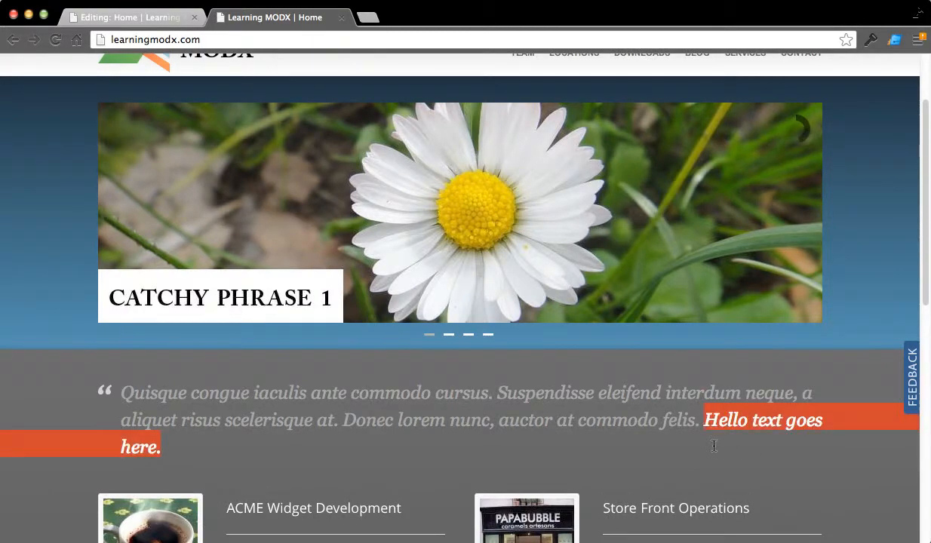
# Compare the Home resource's four Home Content selections with the service blocks on the live homepage.
pyautogui.click(92, 21)
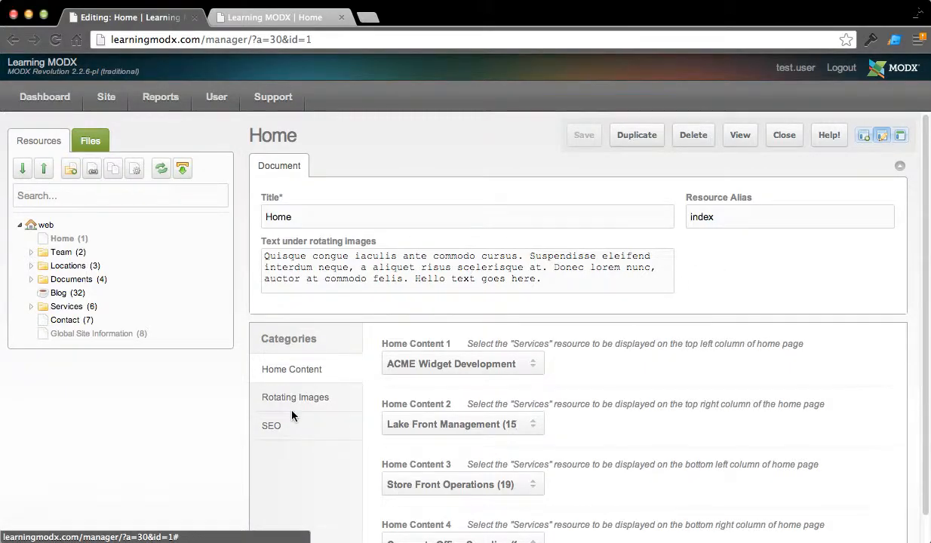
pyautogui.scroll(-1, 657, 362)
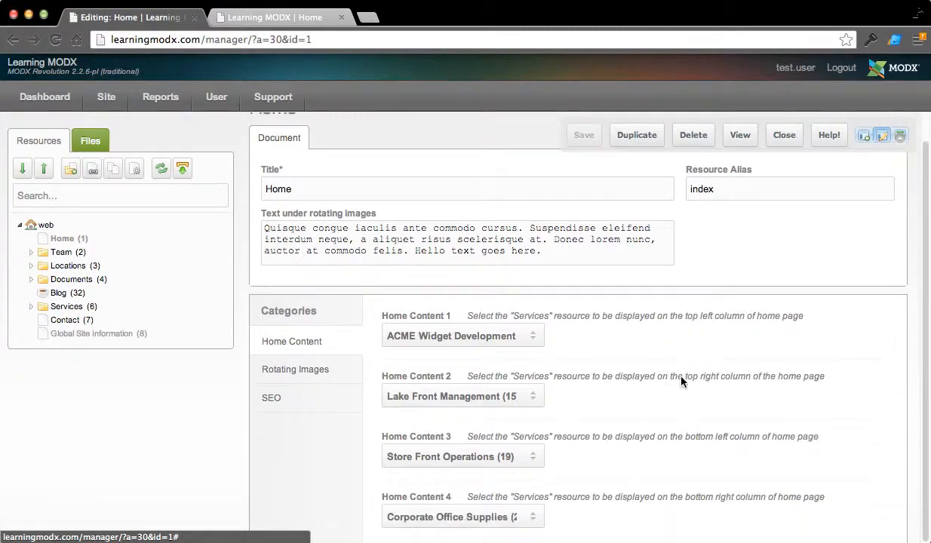
pyautogui.click(280, 13)
pyautogui.scroll(-3, 334, 326)
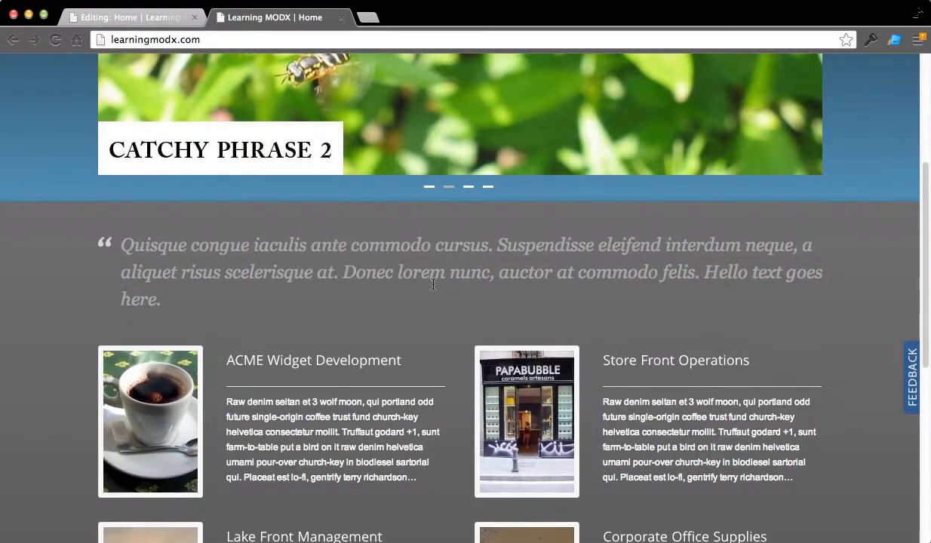
pyautogui.scroll(-4, 433, 285)
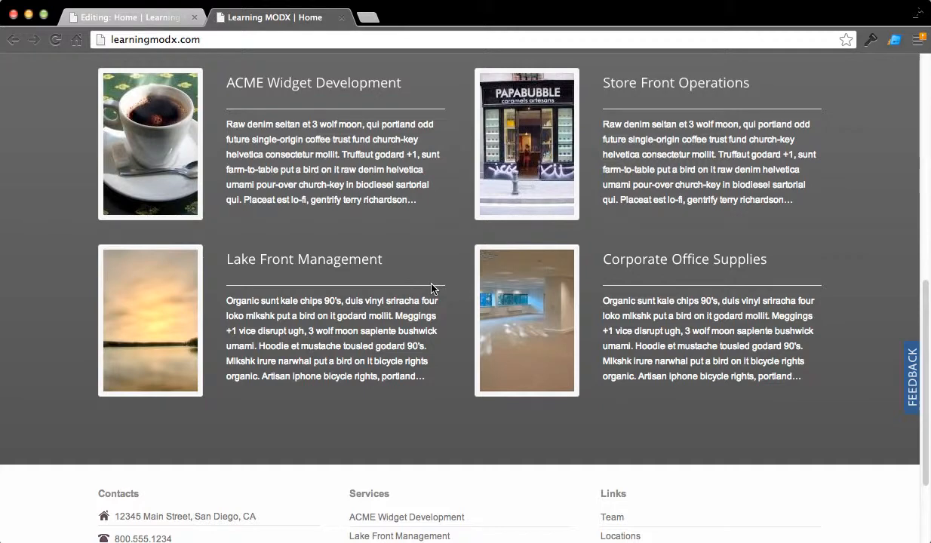
pyautogui.scroll(1, 433, 287)
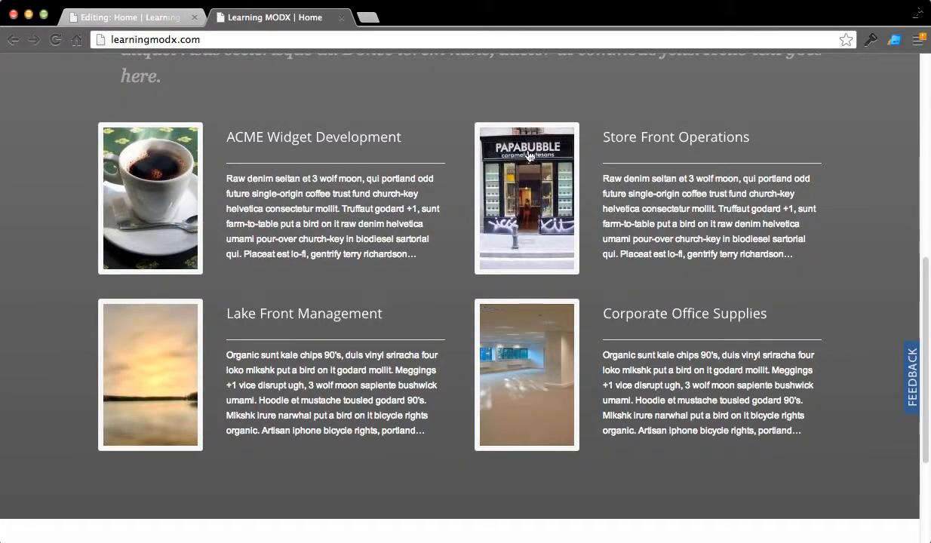
# Expand the Services folder in the manager's resource tree and compare its child resources with the live homepage blocks.
pyautogui.click(176, 19)
pyautogui.moveTo(369, 152)
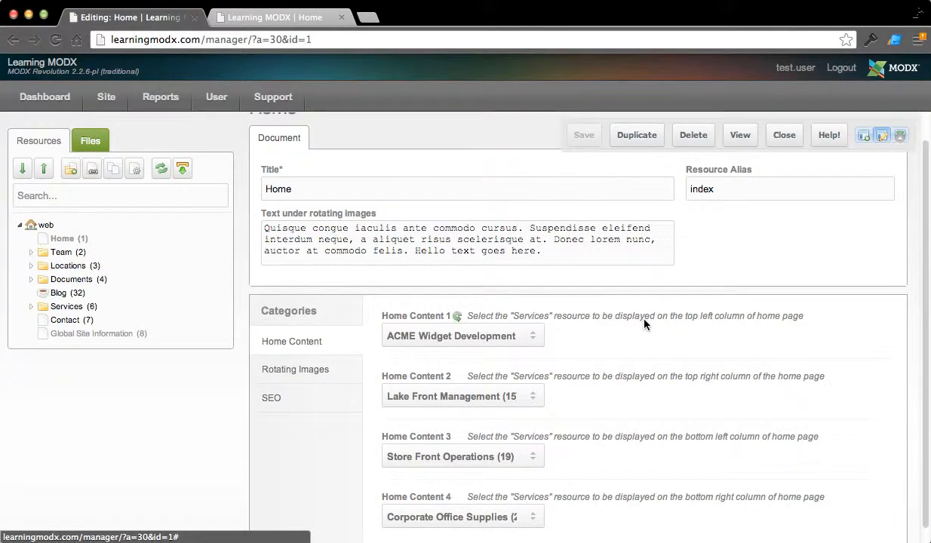
pyautogui.scroll(-1, 620, 310)
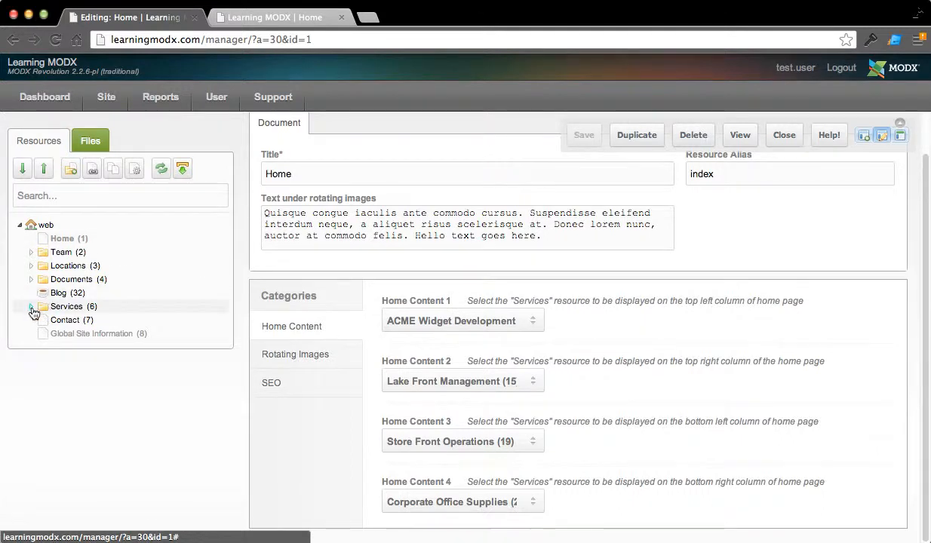
pyautogui.click(31, 307)
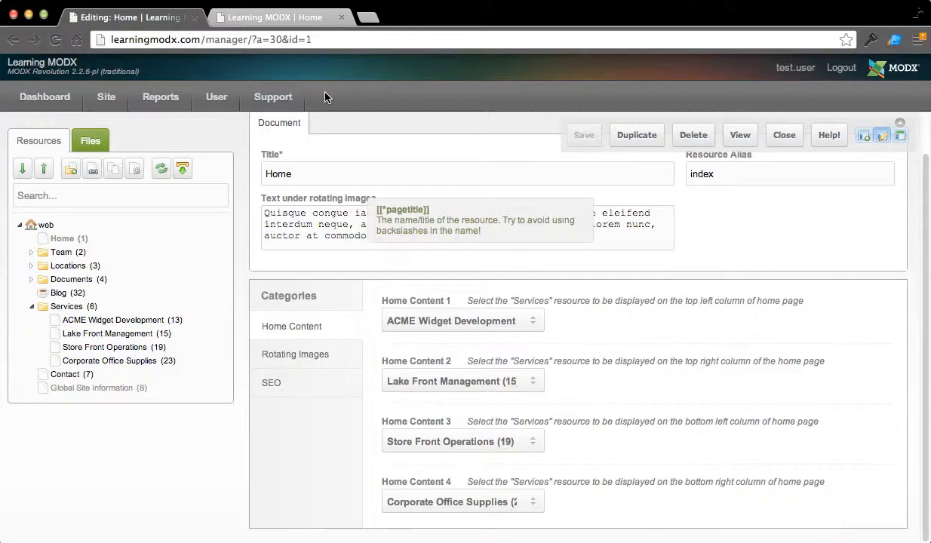
pyautogui.click(287, 12)
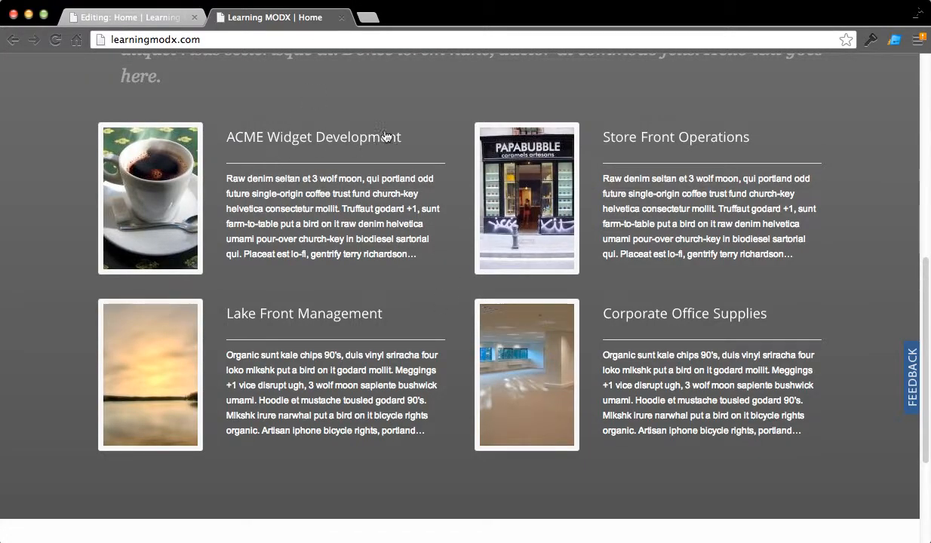
pyautogui.click(140, 13)
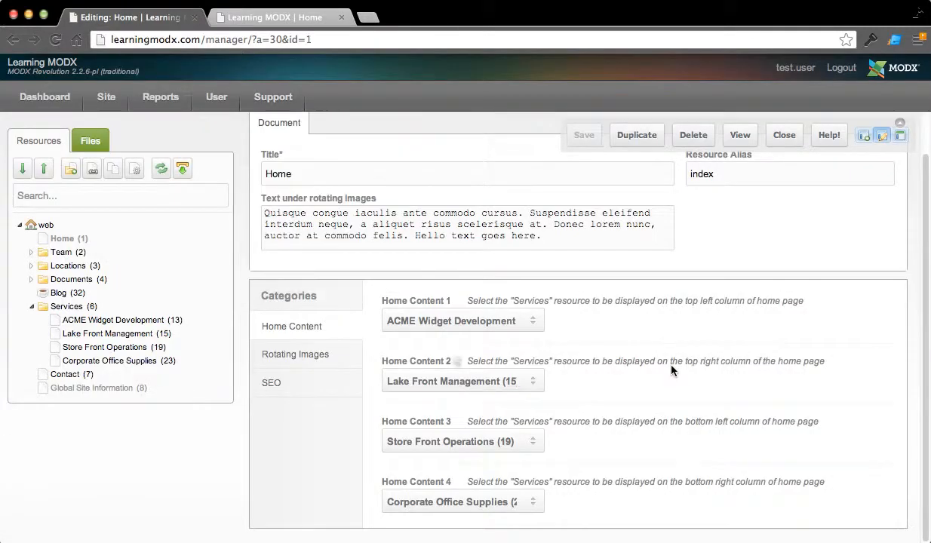
# Set Home Content 1 to Corporate Office Supplies (23) and Home Content 4 to ACME Widget Development (13), and save the Home resource.
pyautogui.click(533, 322)
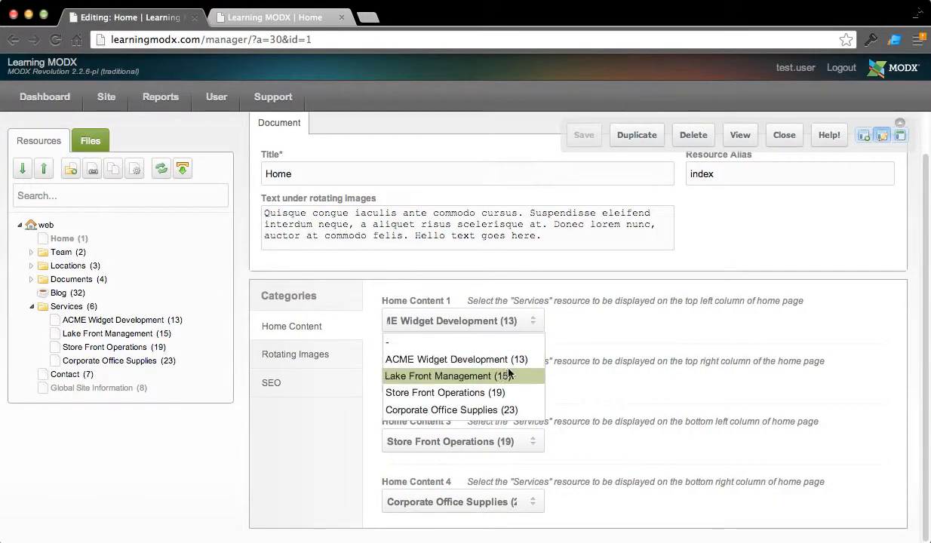
pyautogui.click(471, 409)
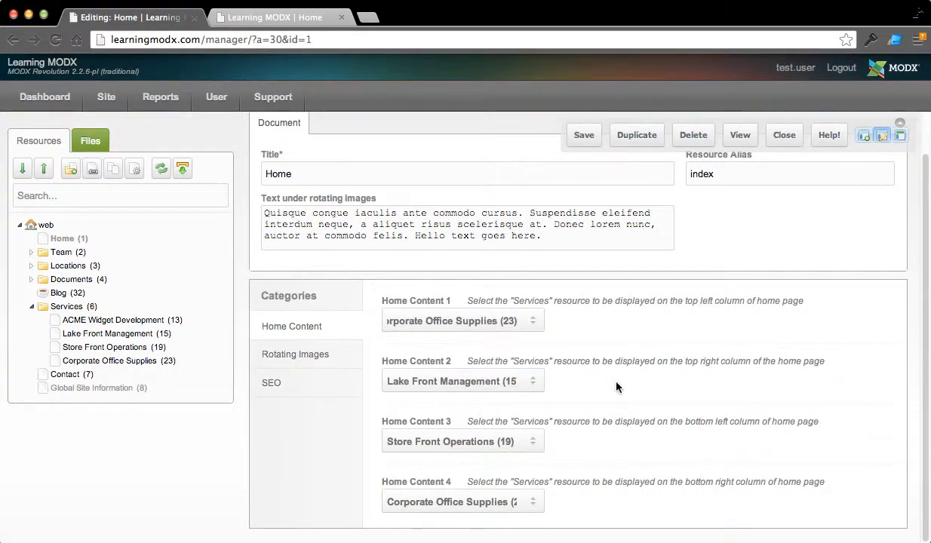
pyautogui.click(532, 502)
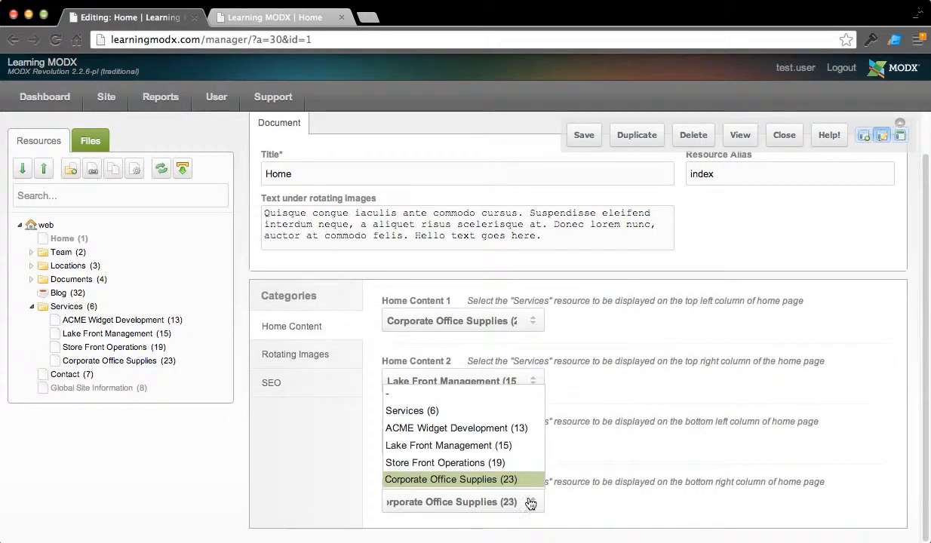
pyautogui.click(507, 435)
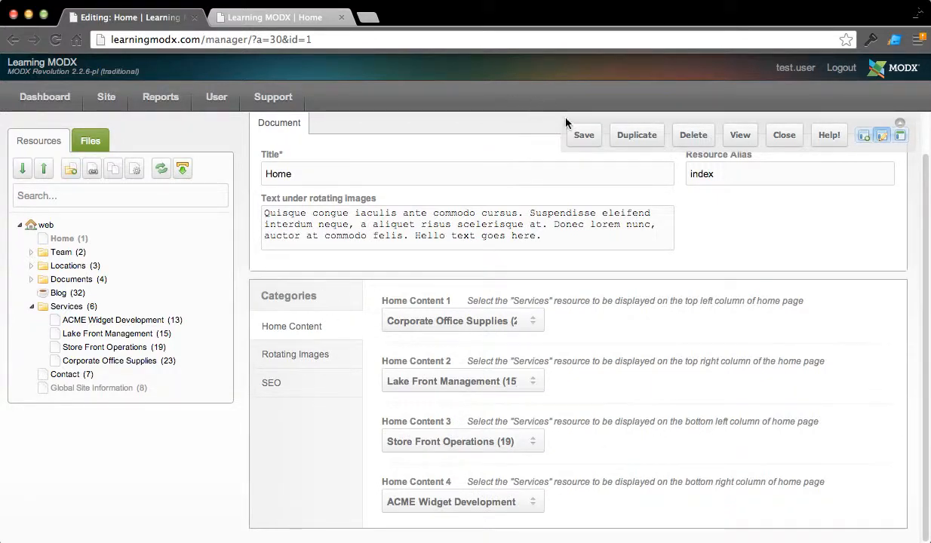
pyautogui.click(583, 136)
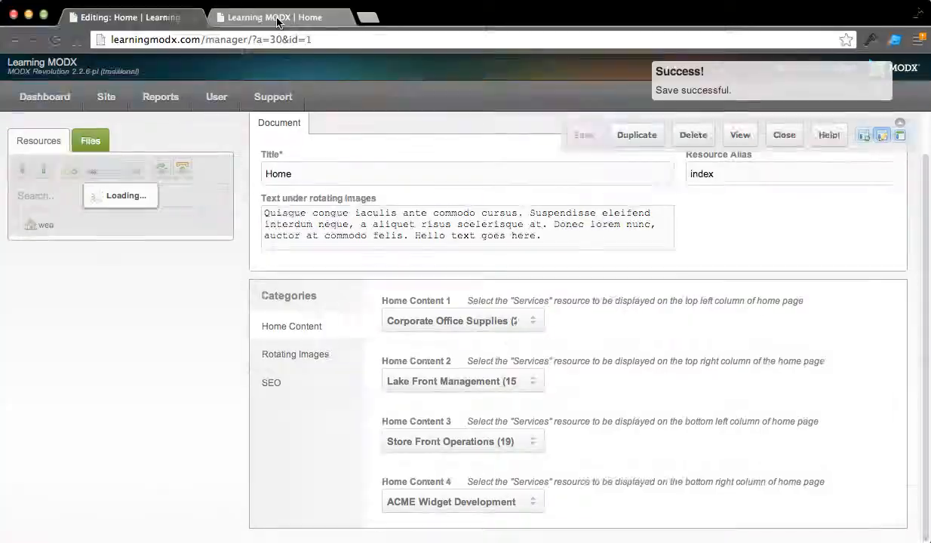
# Reload the live homepage and check the order of the four service blocks below the quote.
pyautogui.click(275, 21)
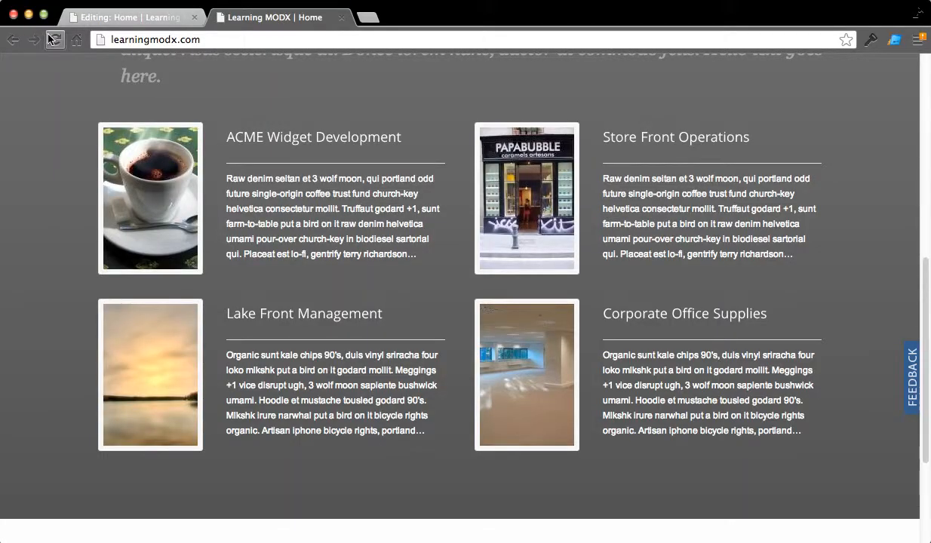
pyautogui.click(55, 39)
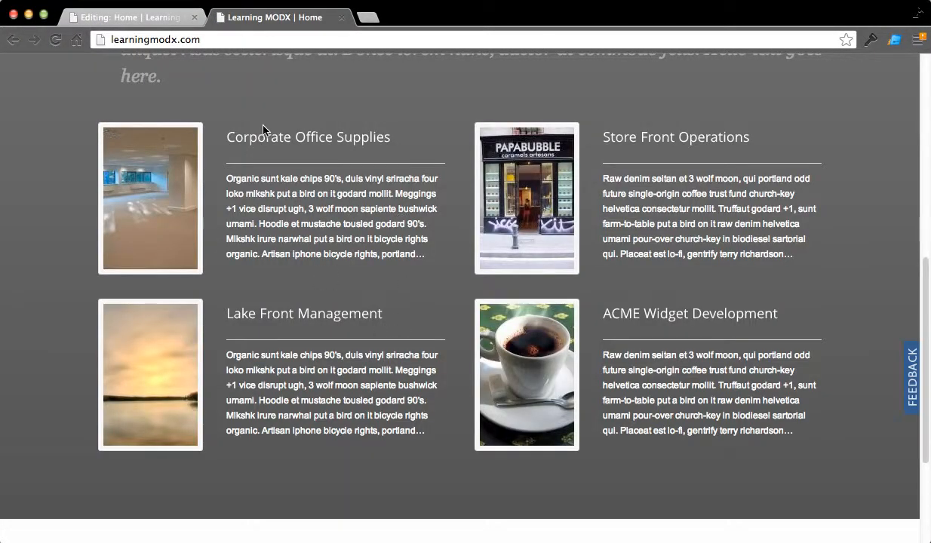
pyautogui.scroll(4, 426, 386)
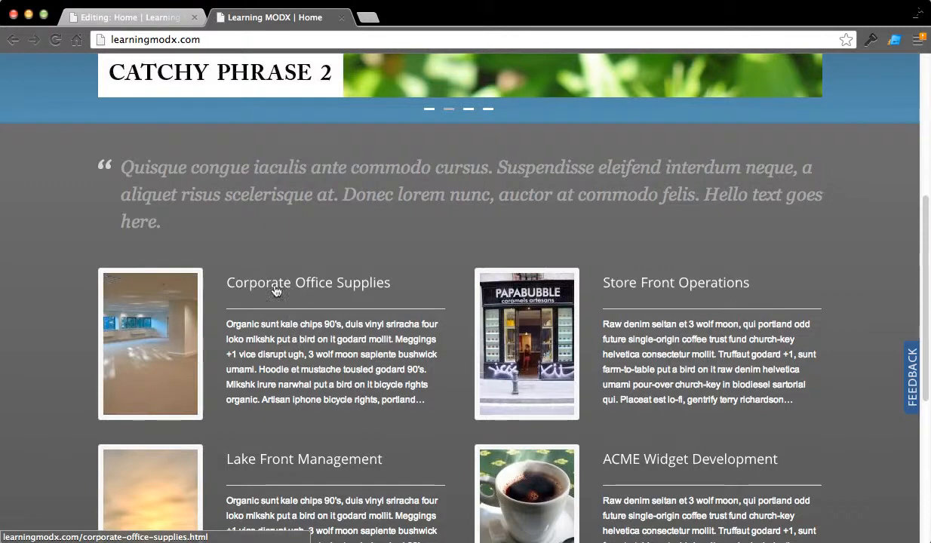
# Return to the Home resource in the manager and expand the Services folder in the resource tree.
pyautogui.click(135, 18)
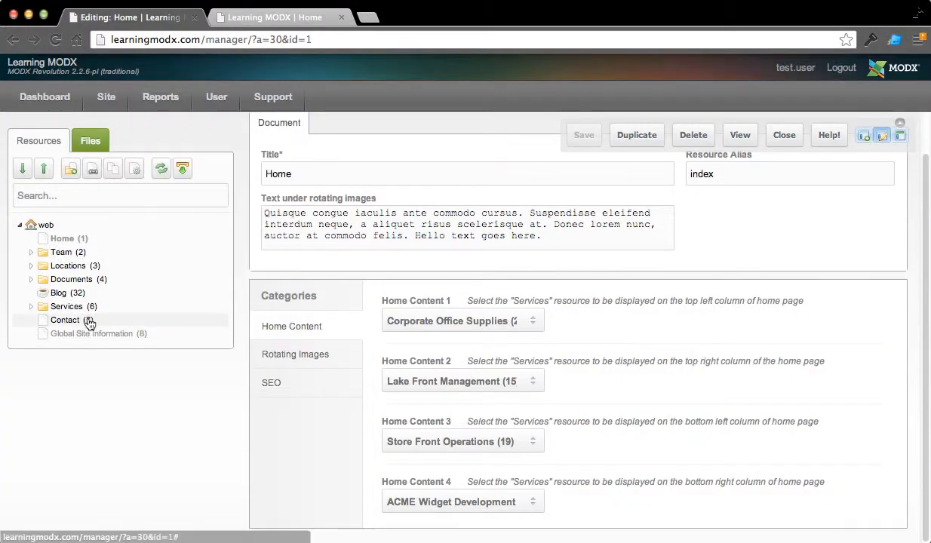
pyautogui.click(31, 307)
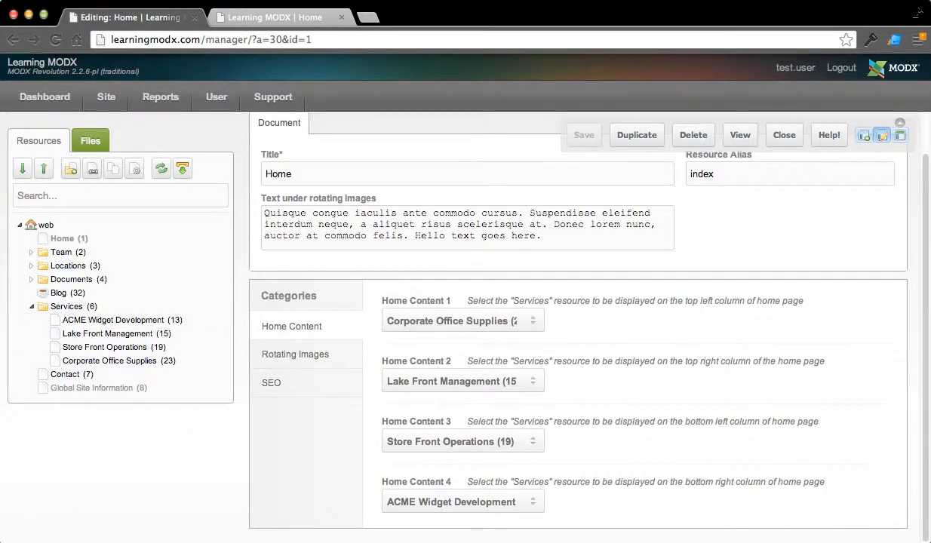
# Show the Rotating Images settings of the Home resource and compare them with the image slider on the live homepage.
pyautogui.click(332, 356)
pyautogui.click(287, 17)
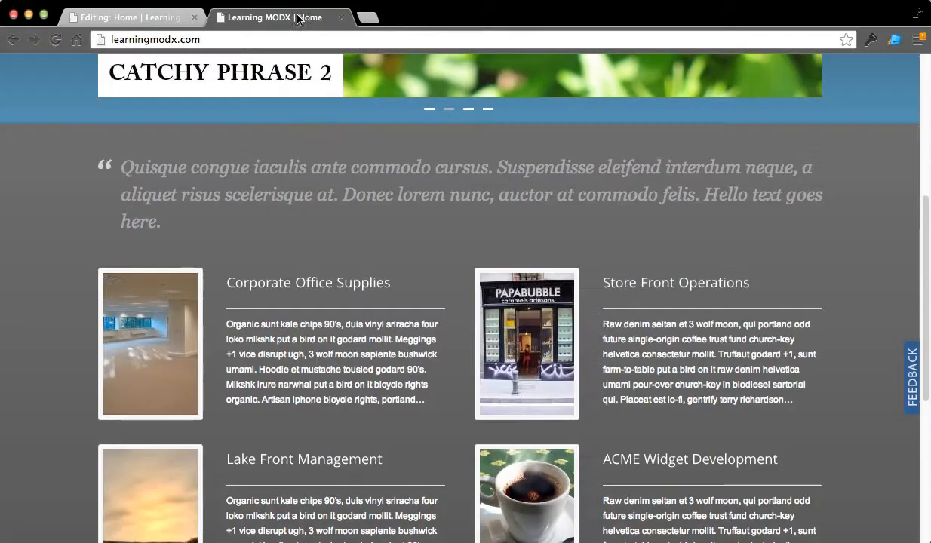
pyautogui.scroll(2, 313, 284)
pyautogui.scroll(3, 313, 284)
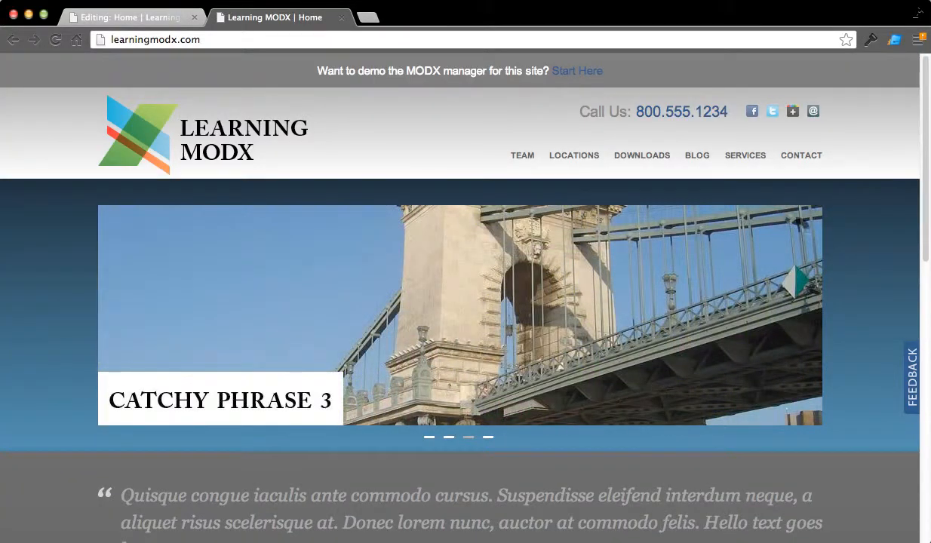
pyautogui.click(129, 12)
pyautogui.scroll(-5, 877, 226)
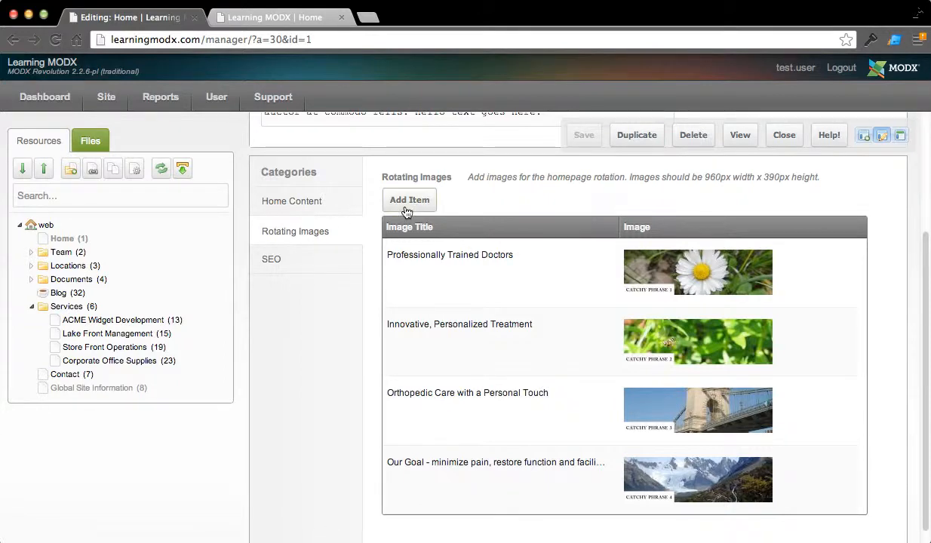
# Add a new item to the Home resource's rotating images with the image title Mountain.
pyautogui.scroll(3, 399, 208)
pyautogui.click(400, 338)
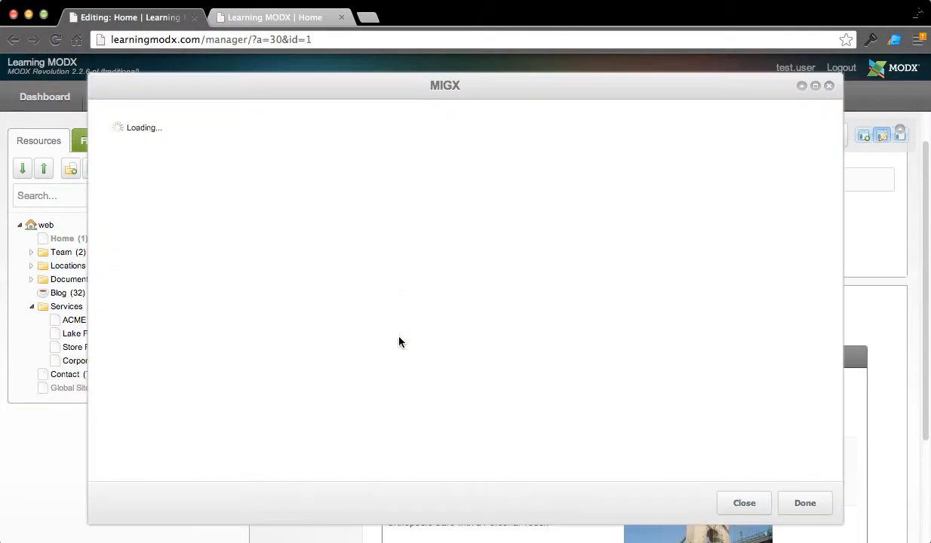
pyautogui.click(373, 196)
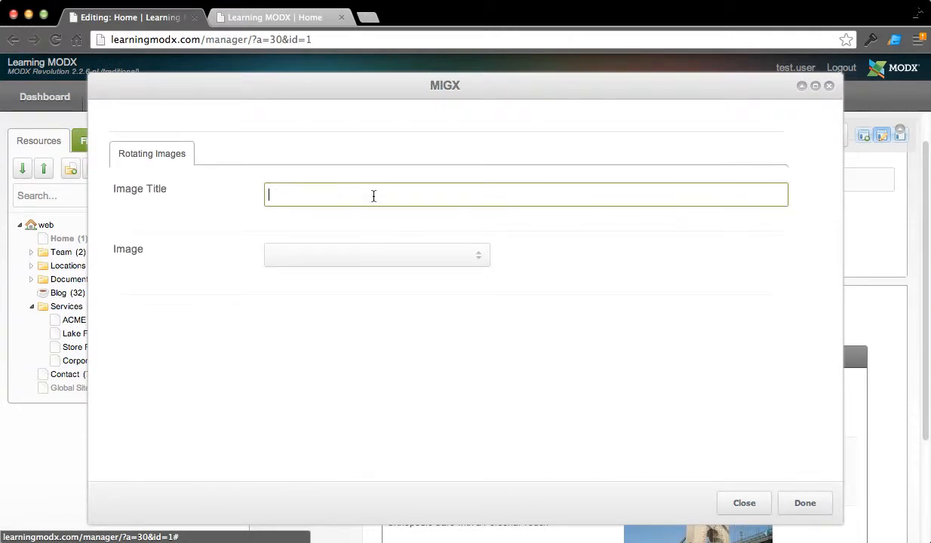
pyautogui.write('Mountain')
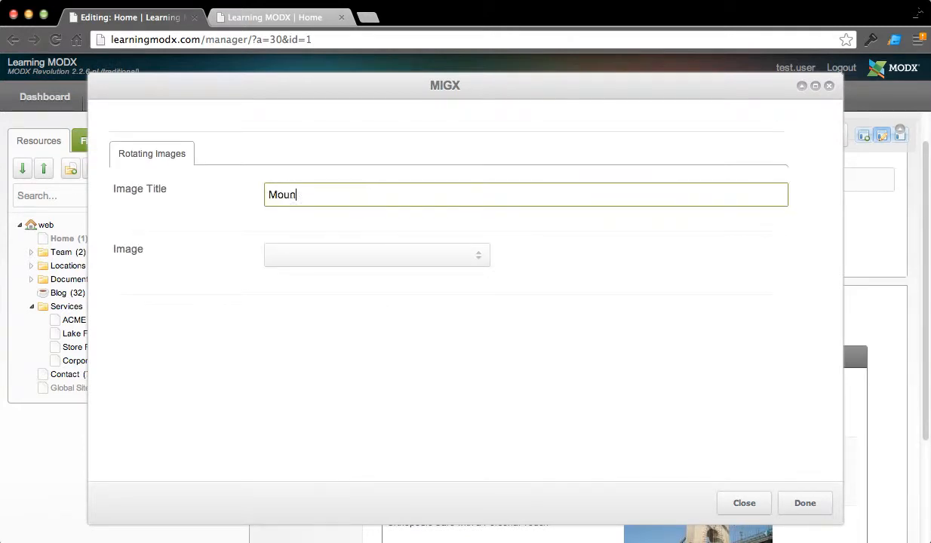
pyautogui.click(484, 260)
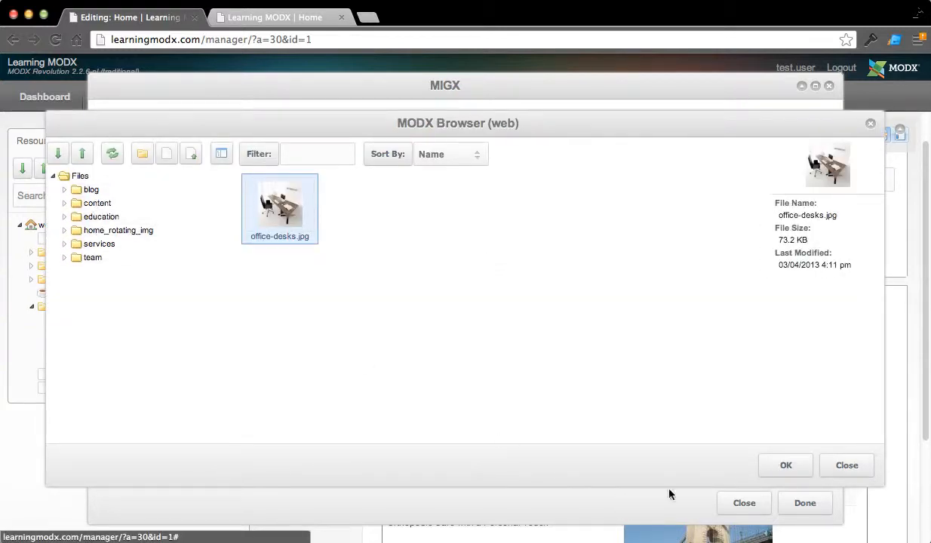
pyautogui.click(845, 466)
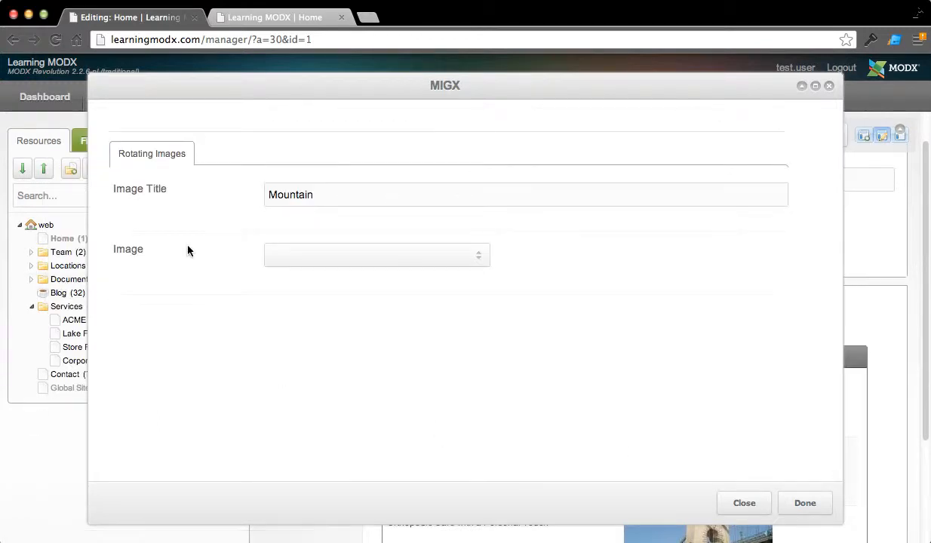
# Upload mountain.jpg from the Desktop into the home_rotating_img folder of the image browser.
pyautogui.click(479, 259)
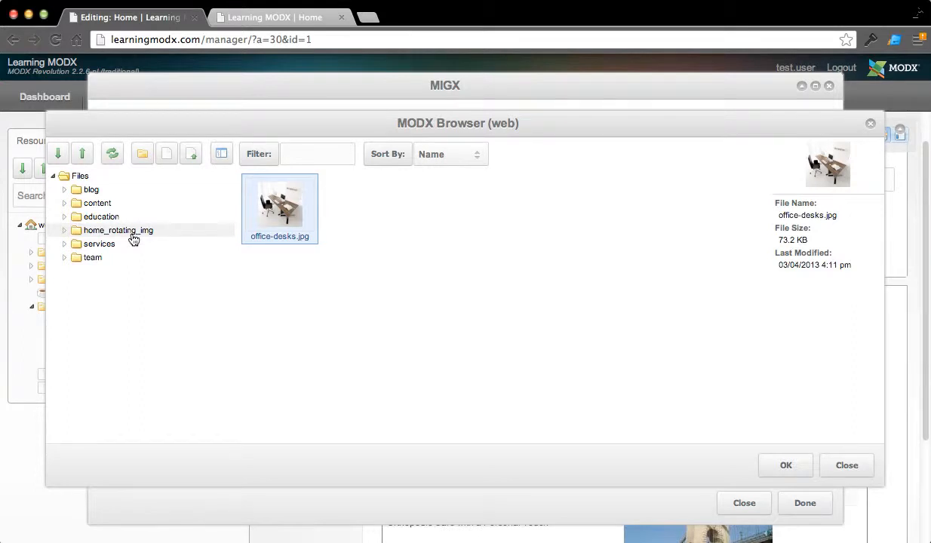
pyautogui.click(132, 234)
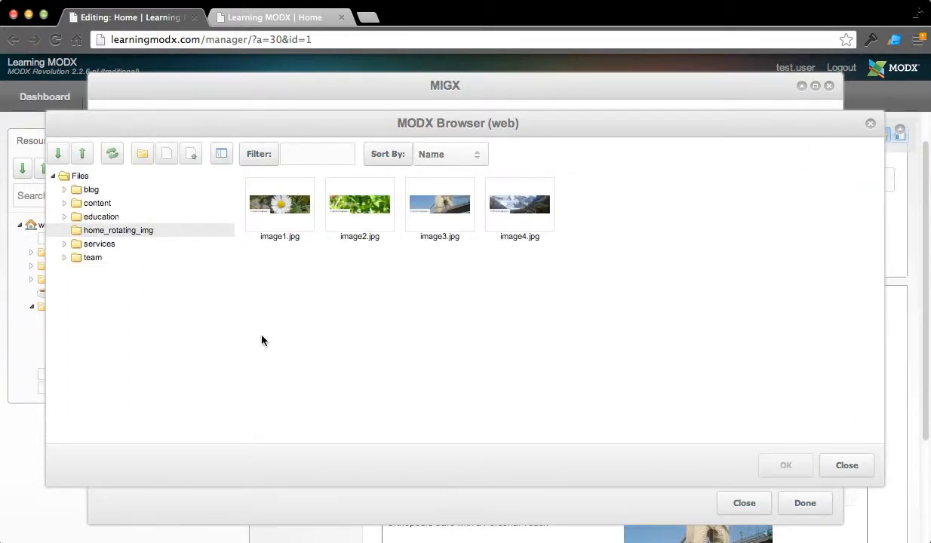
pyautogui.click(193, 155)
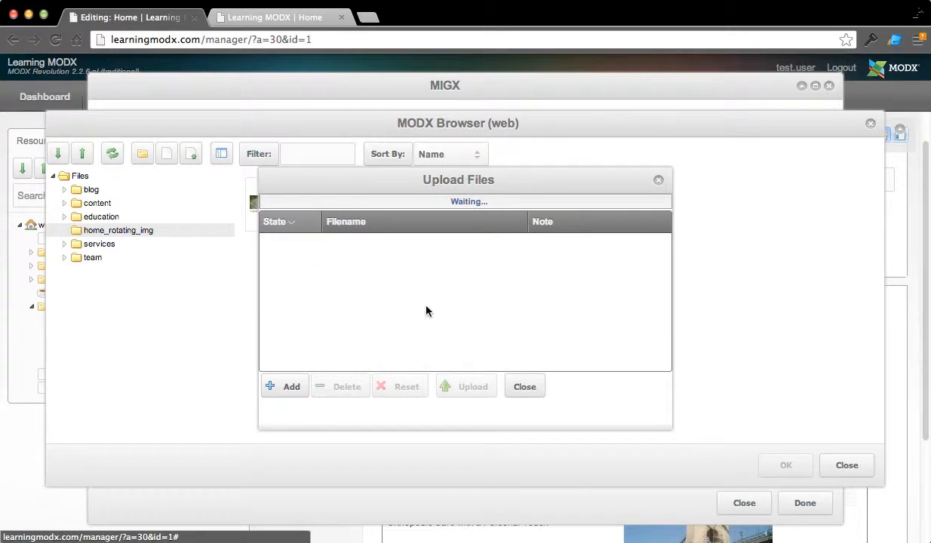
pyautogui.click(285, 398)
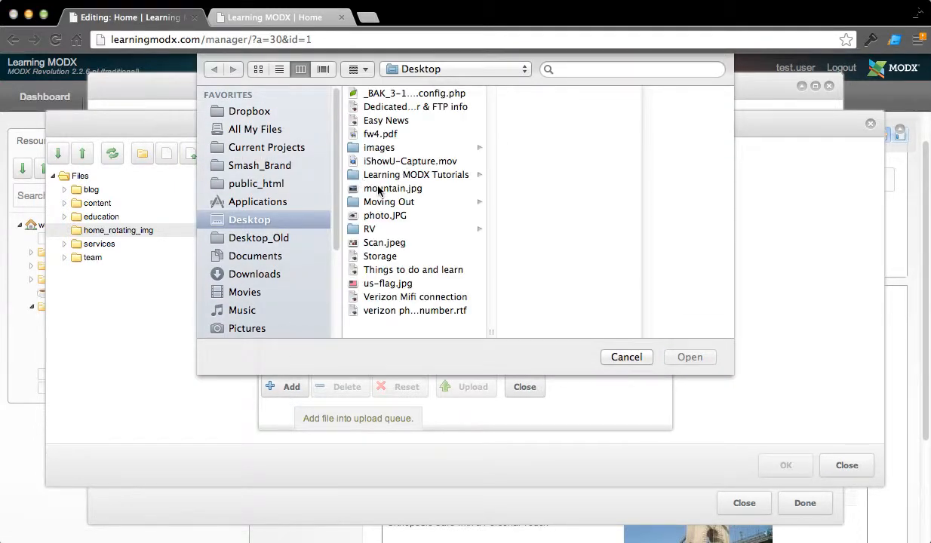
pyautogui.click(378, 188)
pyautogui.doubleClick(378, 188)
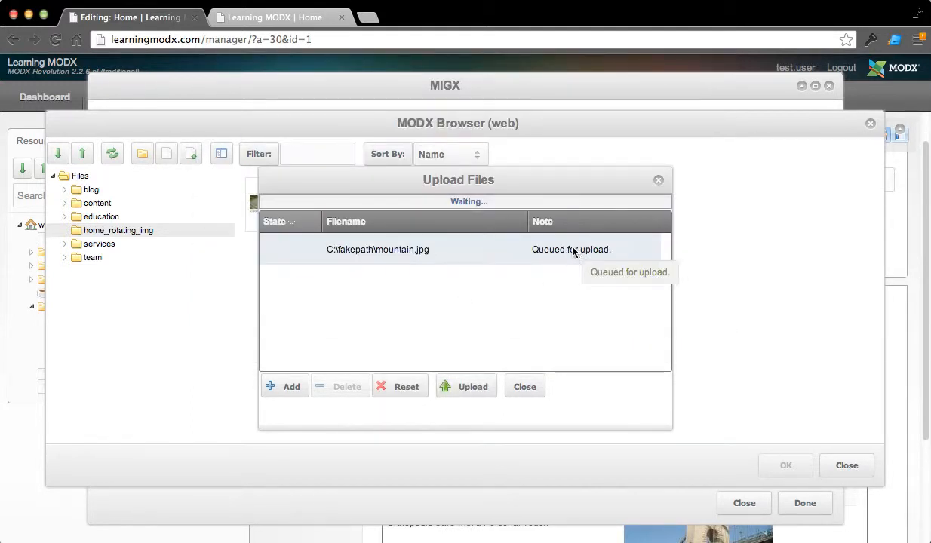
pyautogui.click(468, 389)
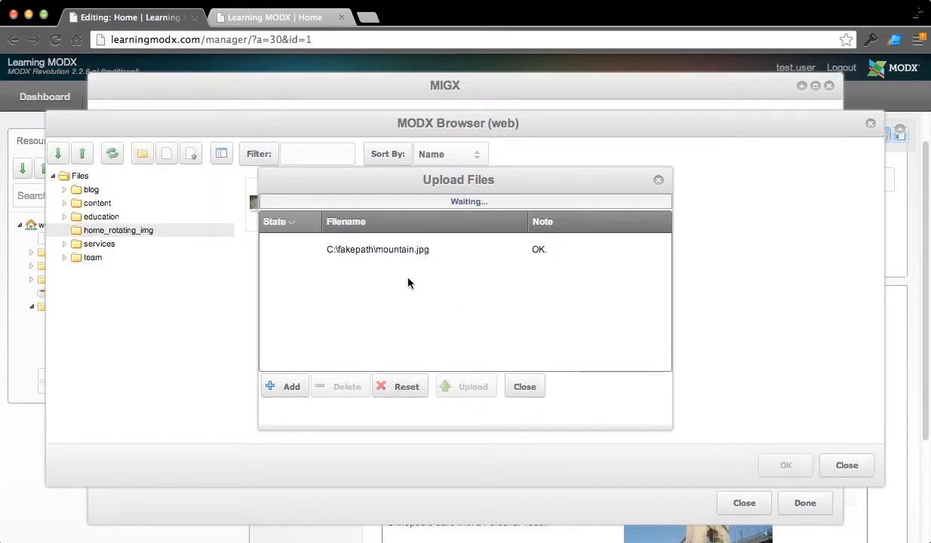
pyautogui.click(525, 387)
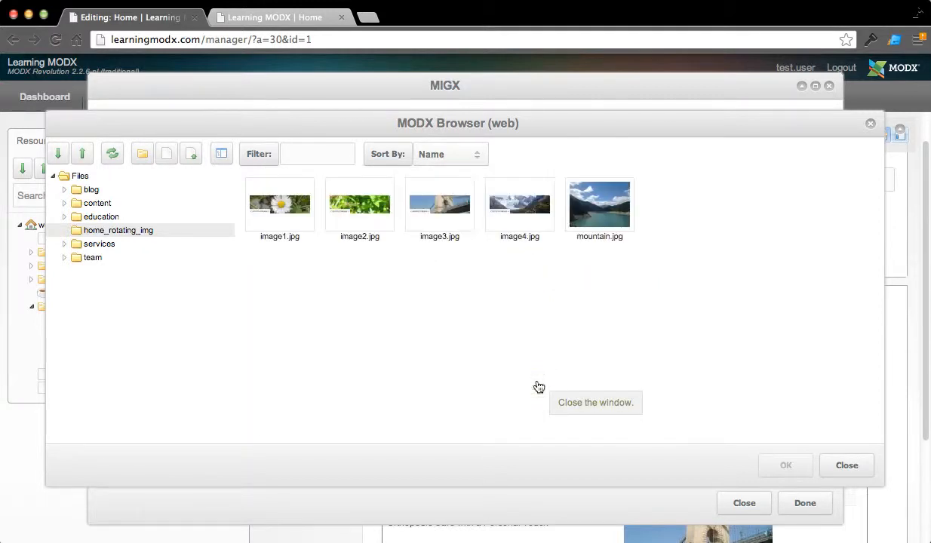
# Assign mountain.jpg to the Mountain item, finish the item and save the Home resource.
pyautogui.doubleClick(603, 218)
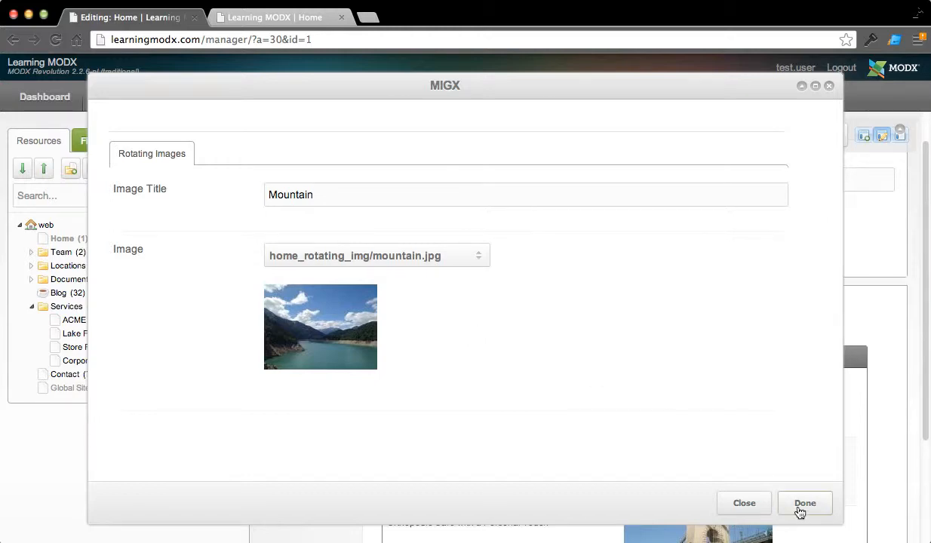
pyautogui.click(801, 506)
pyautogui.scroll(-5, 895, 312)
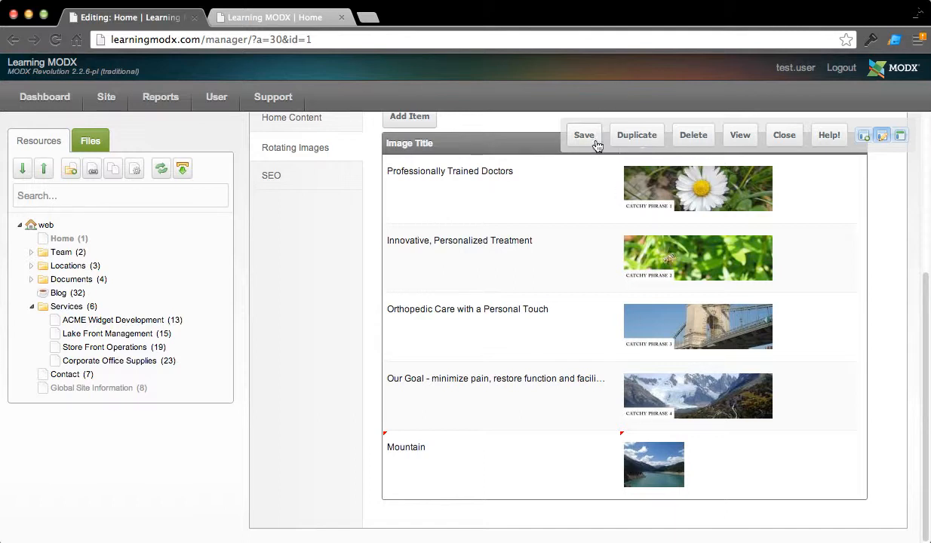
pyautogui.scroll(1, 638, 462)
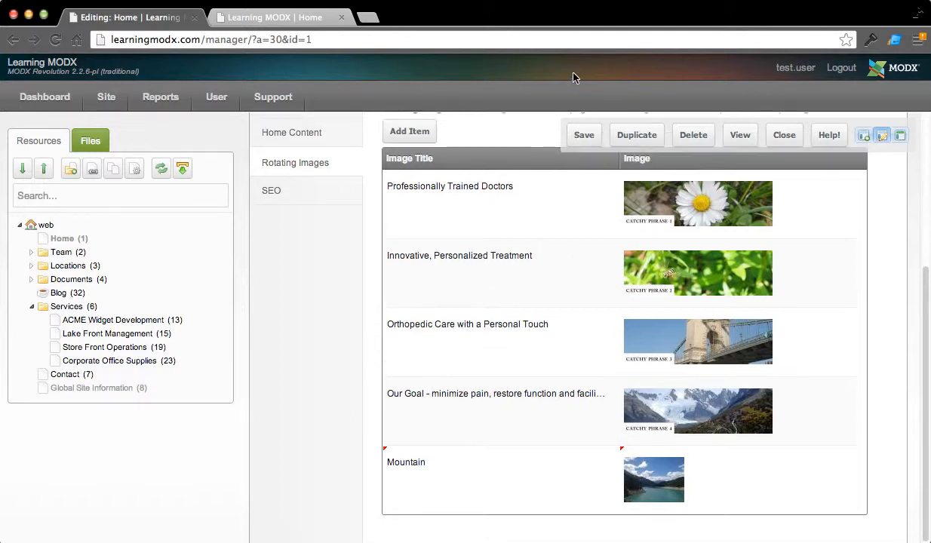
pyautogui.click(584, 136)
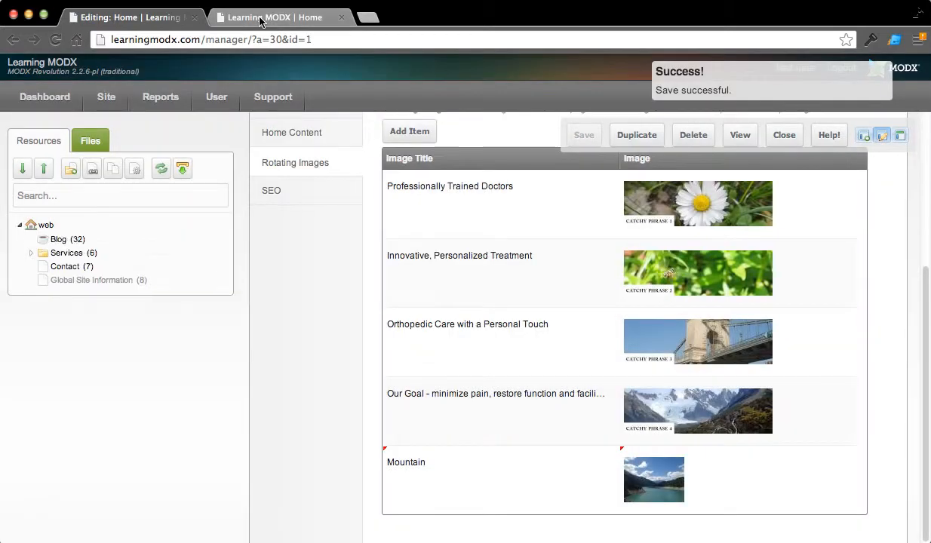
# Reload the live homepage and compare its first and last slides with the rotating images list in the manager.
pyautogui.click(258, 19)
pyautogui.click(56, 41)
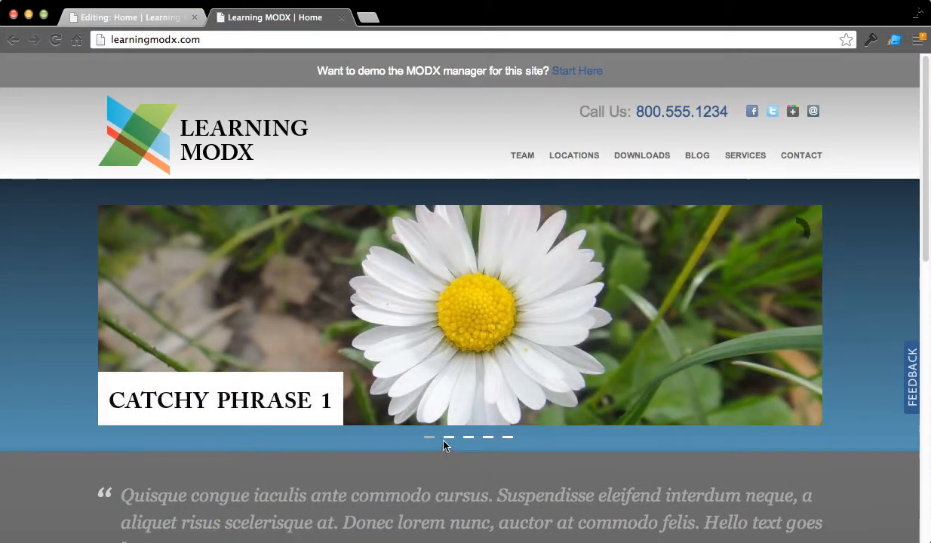
pyautogui.click(506, 437)
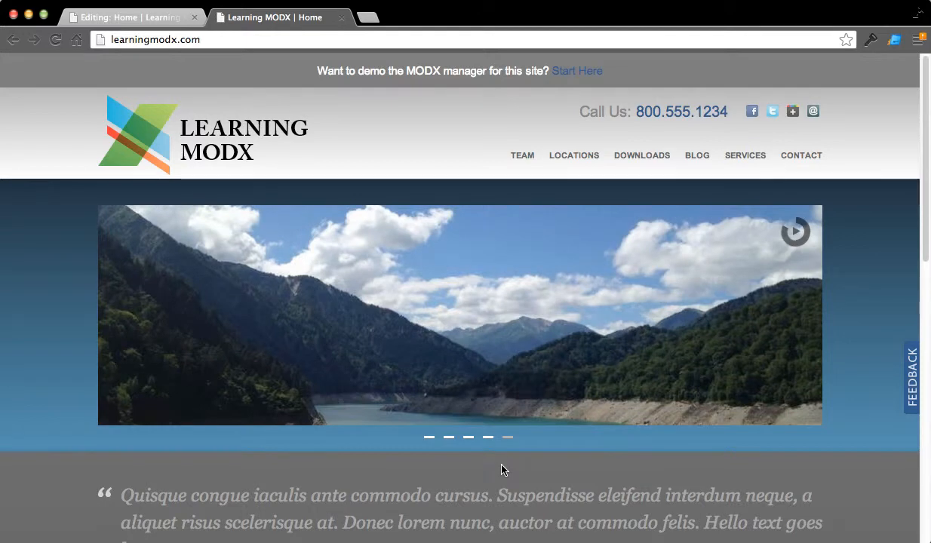
pyautogui.click(428, 438)
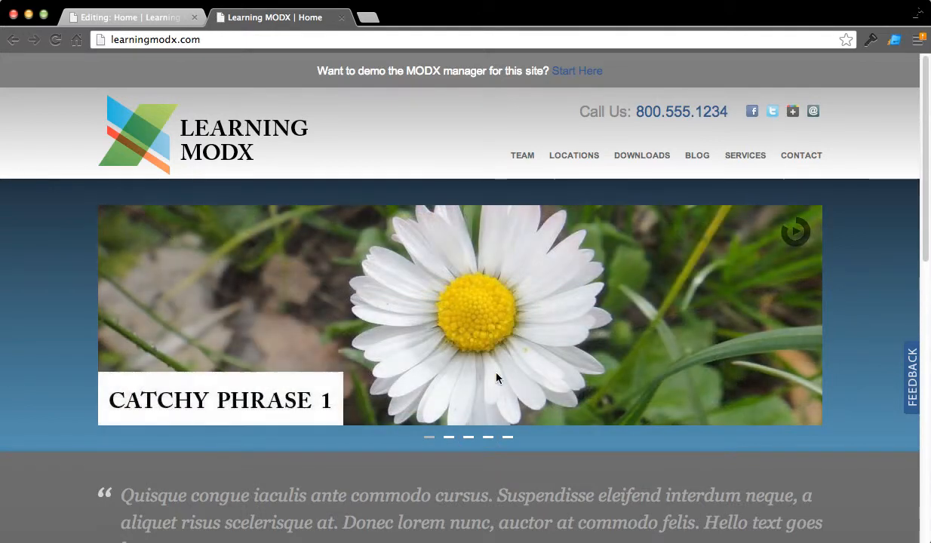
pyautogui.click(507, 438)
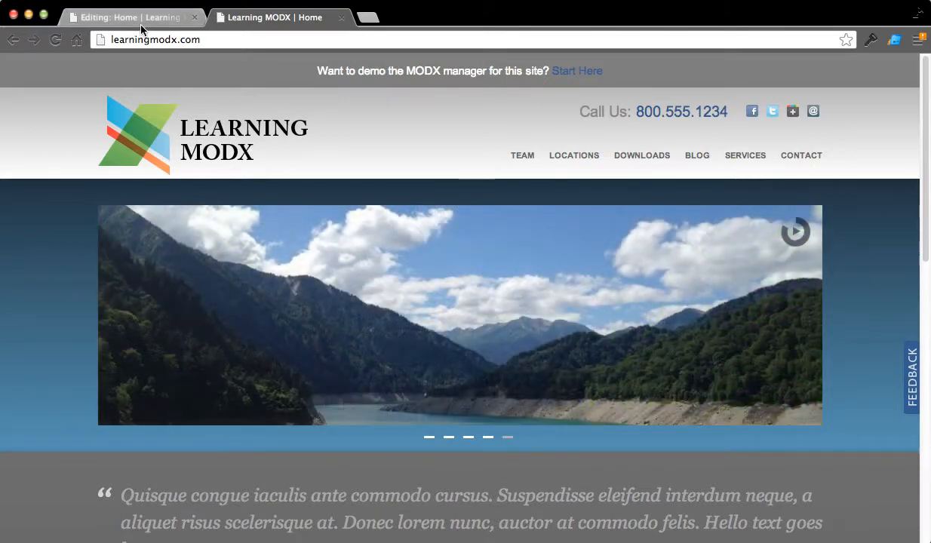
pyautogui.click(143, 17)
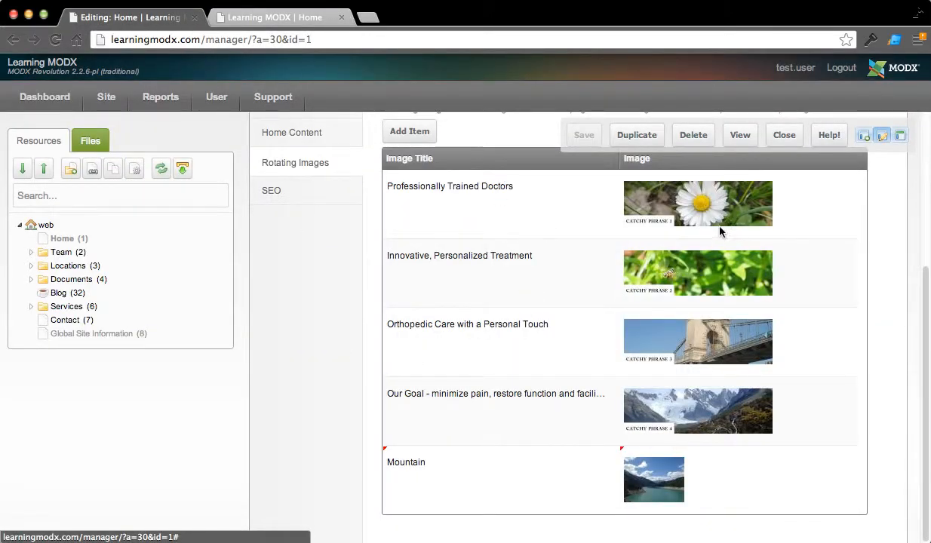
pyautogui.click(234, 20)
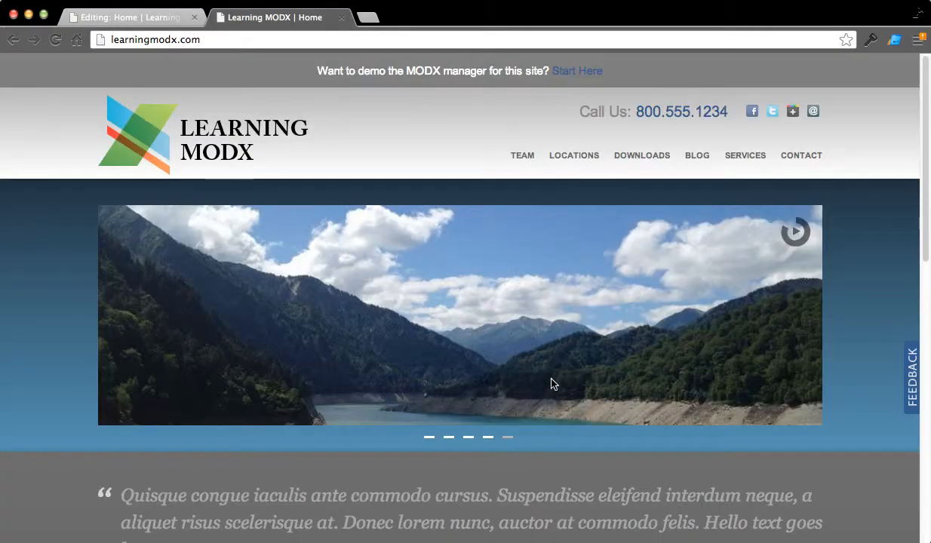
# Review the live homepage's four service blocks, the end of the quote text and the image slider.
pyautogui.scroll(-2, 311, 452)
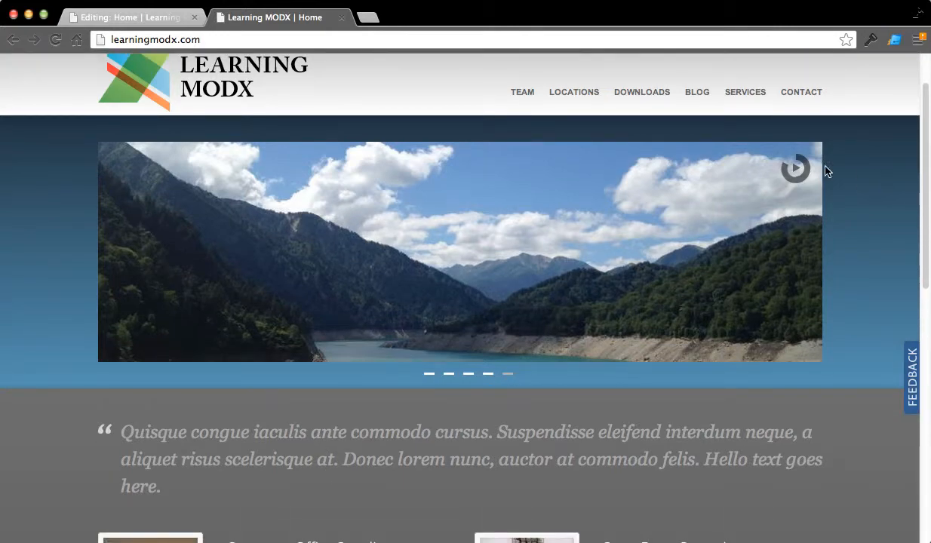
pyautogui.scroll(-5, 401, 372)
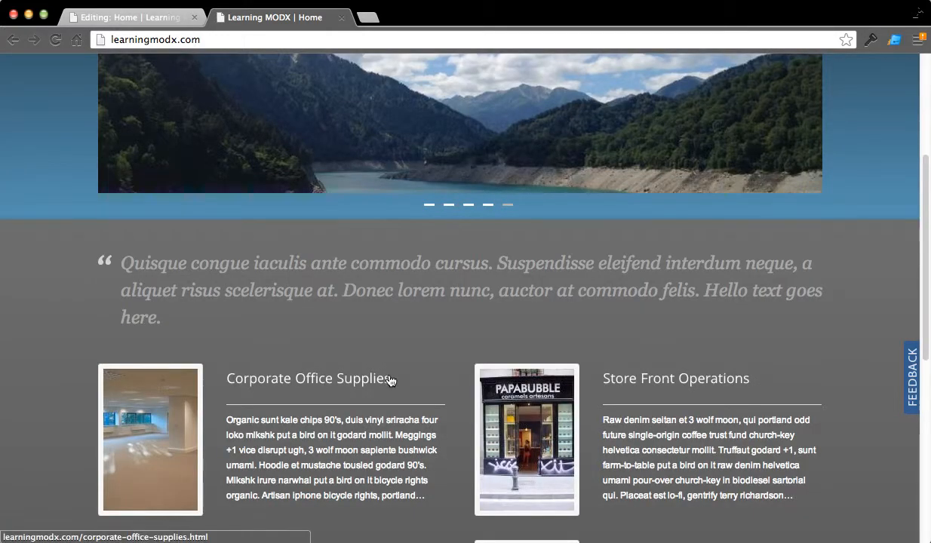
pyautogui.scroll(-10, 388, 377)
pyautogui.scroll(3, 379, 375)
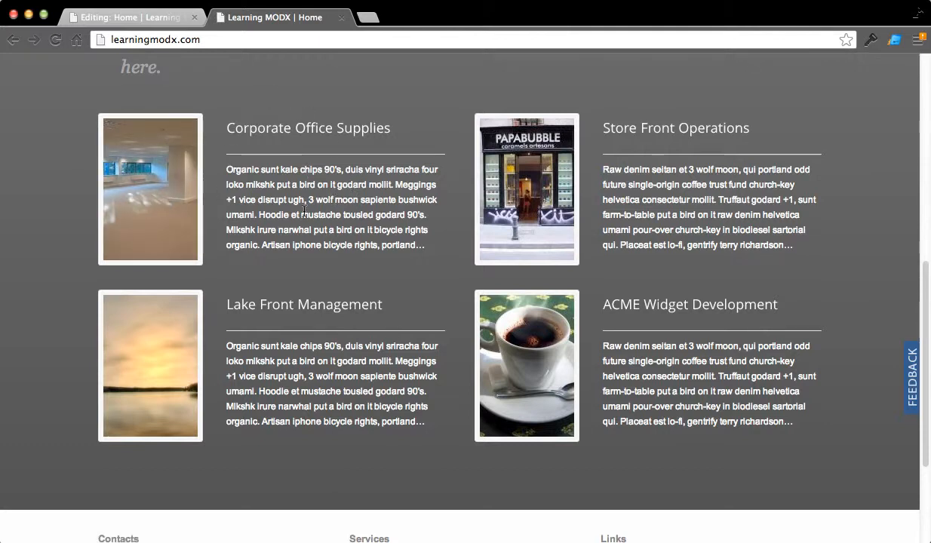
pyautogui.scroll(2, 326, 216)
pyautogui.scroll(3, 327, 219)
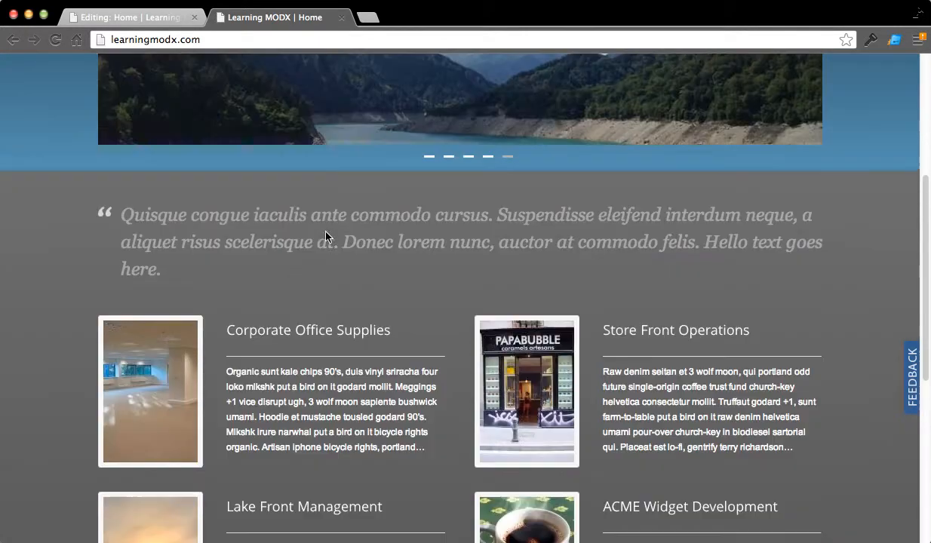
pyautogui.moveTo(720, 241); pyautogui.dragTo(749, 275)
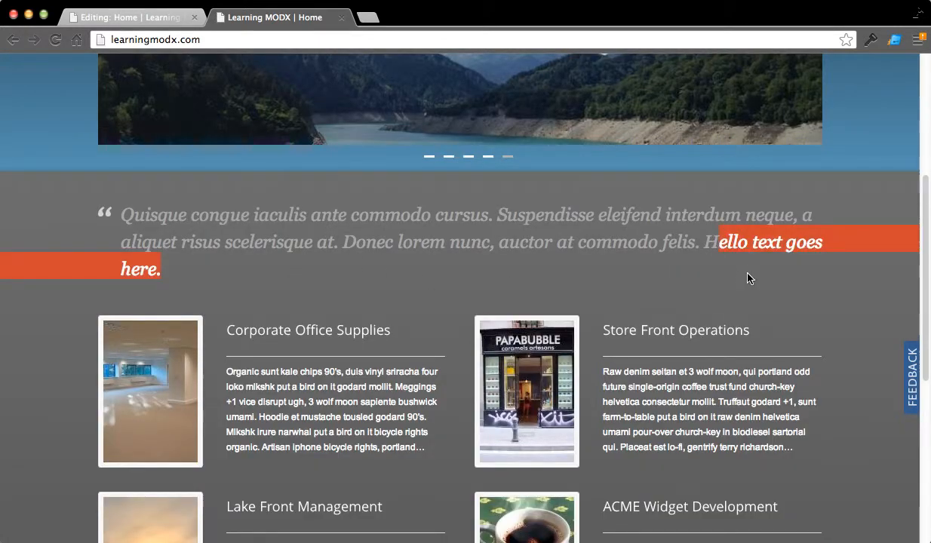
pyautogui.scroll(5, 747, 278)
pyautogui.click(780, 175)
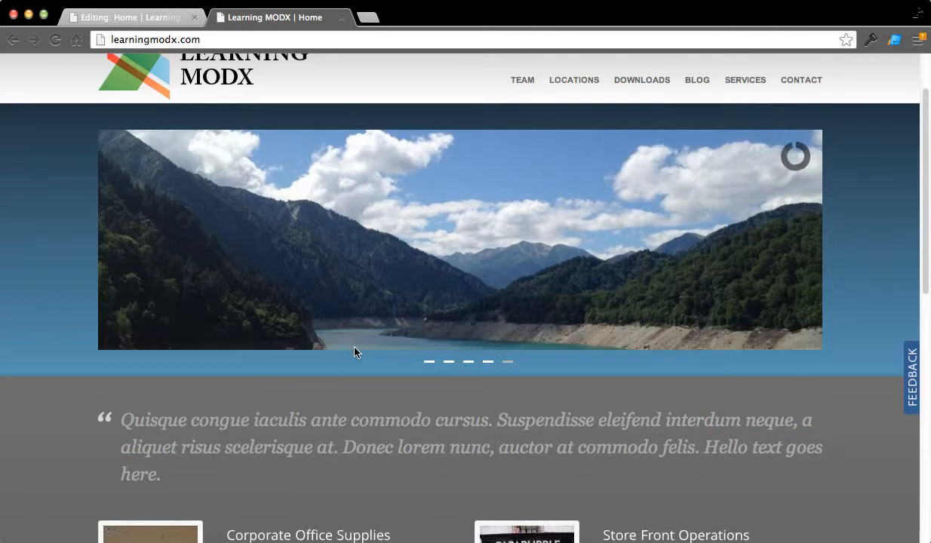